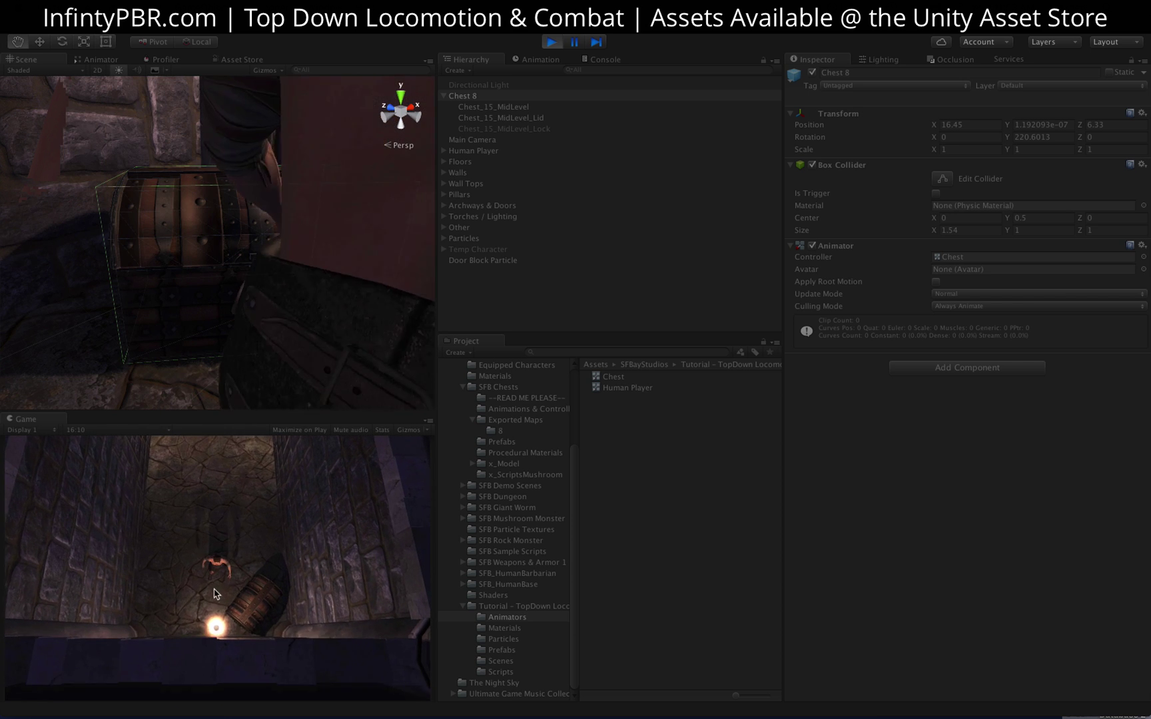
key(w)
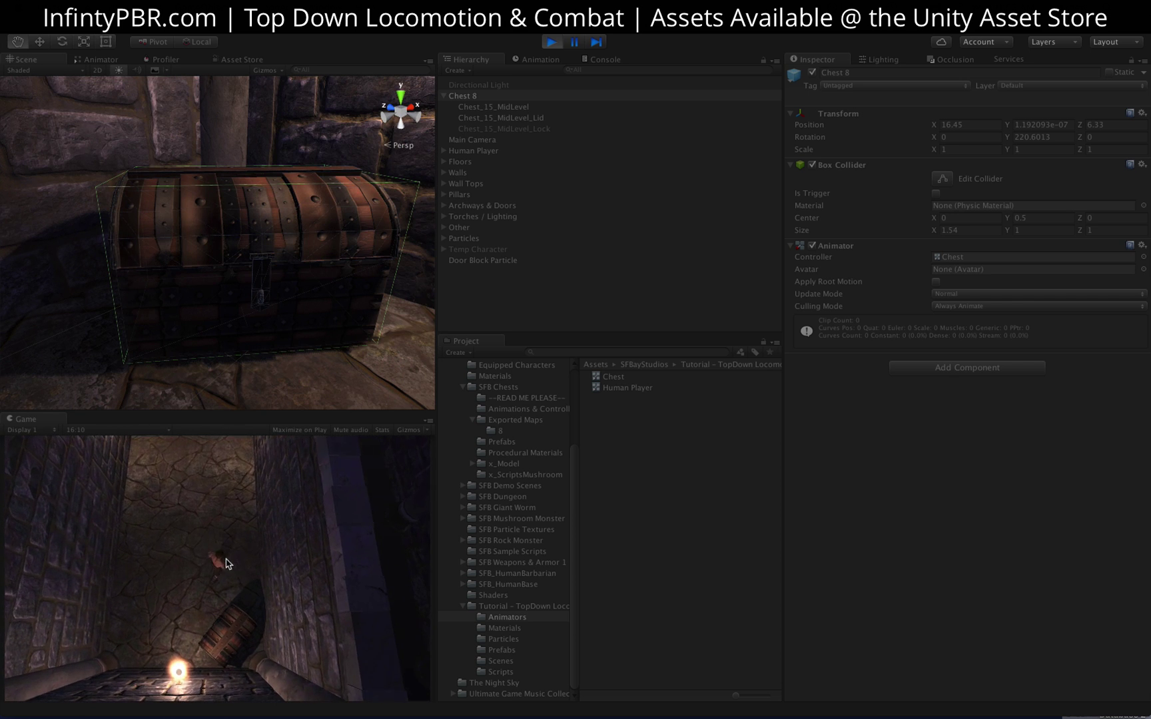
Create an Animator Controller named Chest Lid in the Animators folder and assign it to Chest_15_MidLevel_Lid
right_click(498, 443)
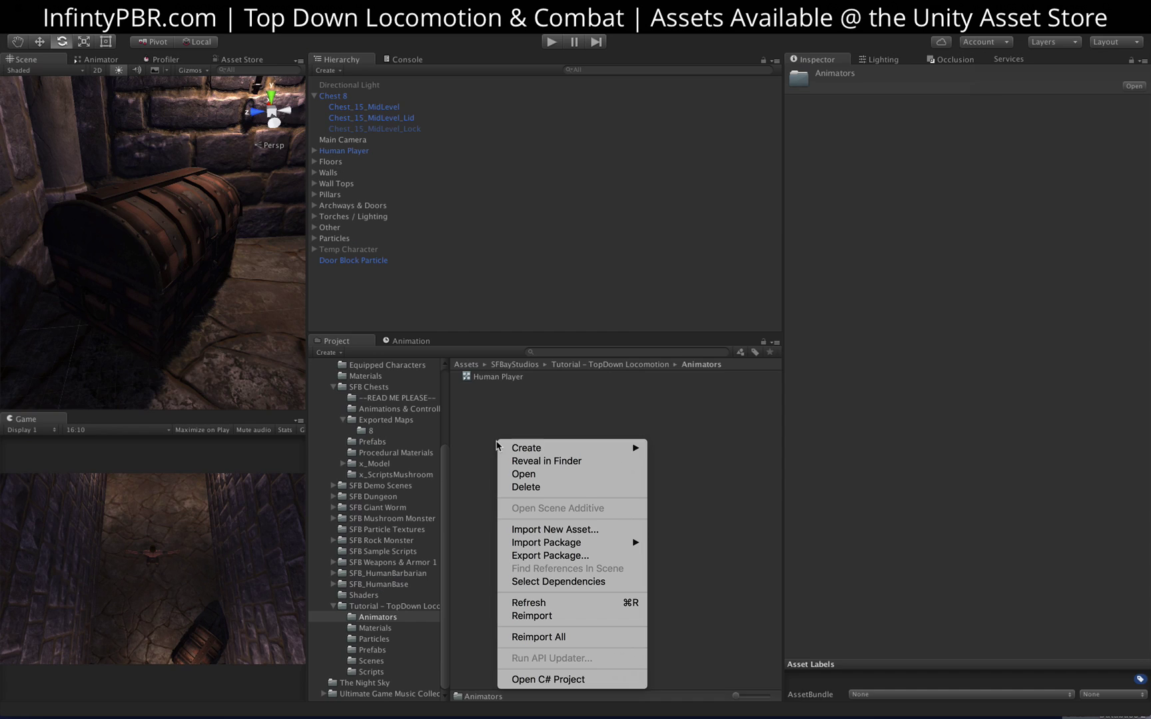
mouse_move(529, 447)
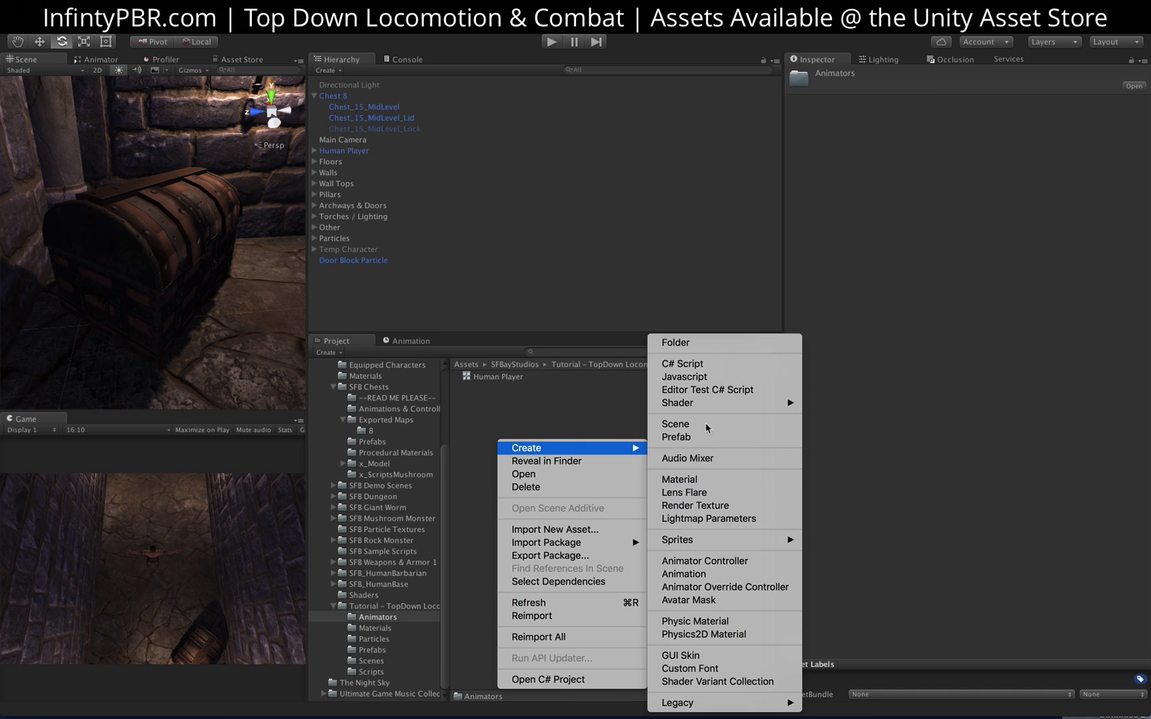
click(691, 563)
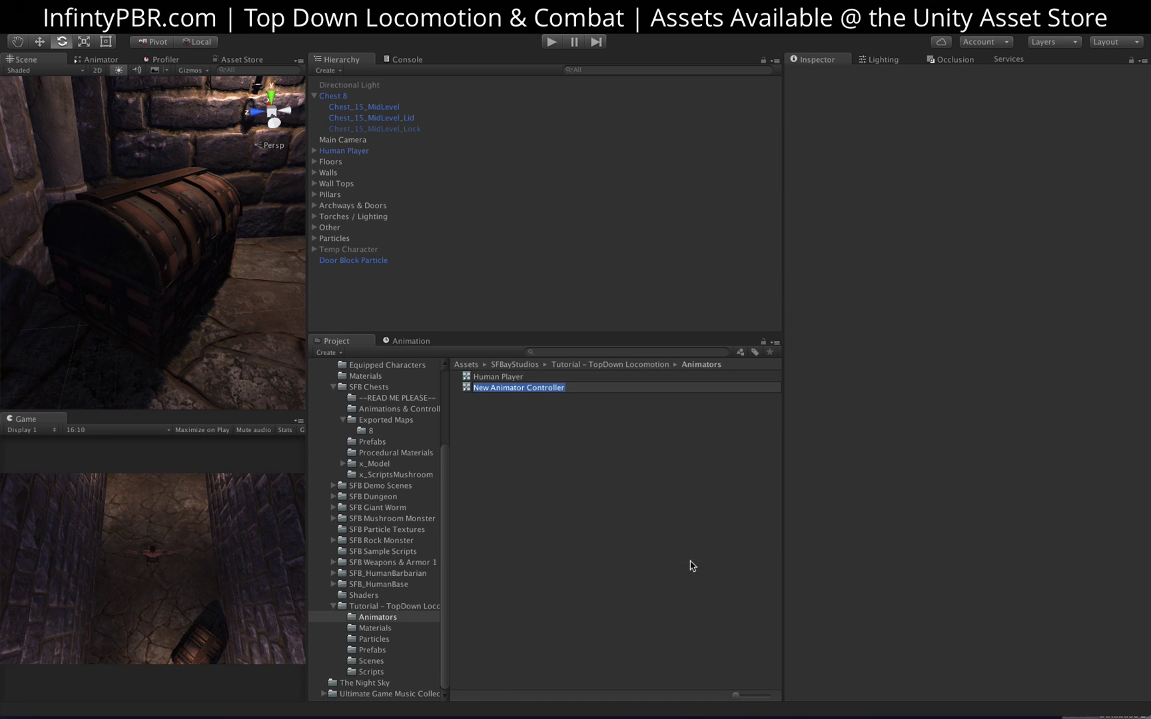
text(Chest Lid)
key(Return)
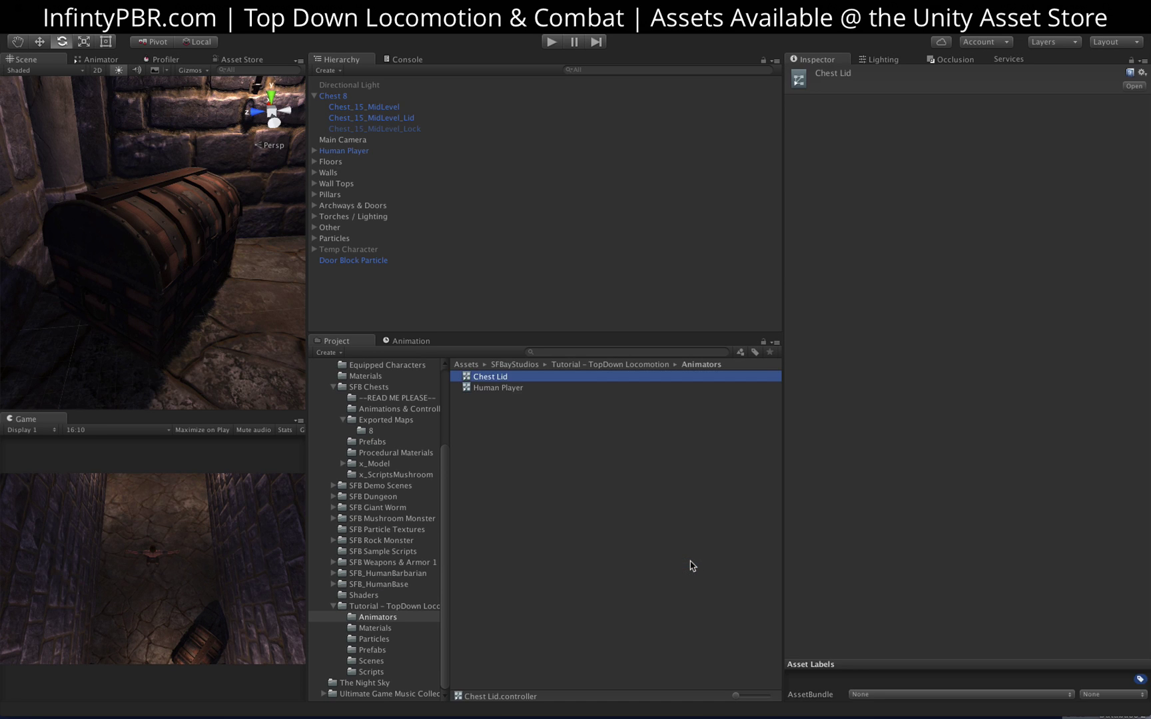
drag(483, 376, 393, 117)
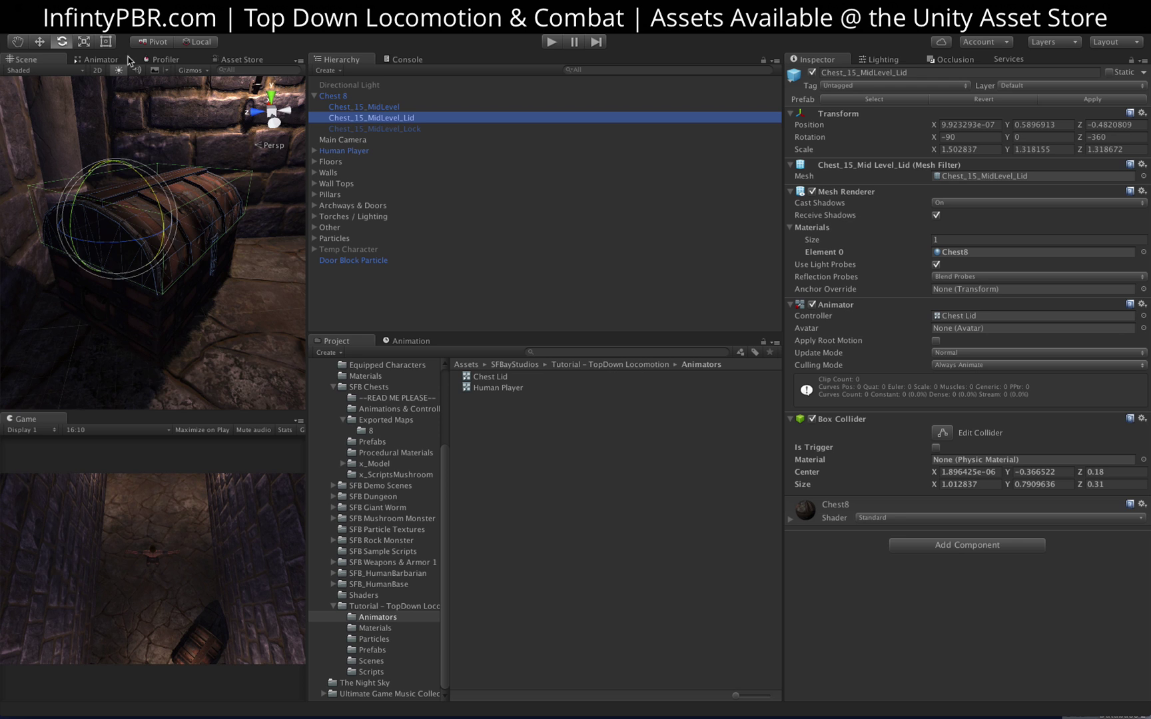
Create an animation clip named Chest Lid Open for Chest_15_MidLevel_Lid and save it in the Animators folder
click(94, 60)
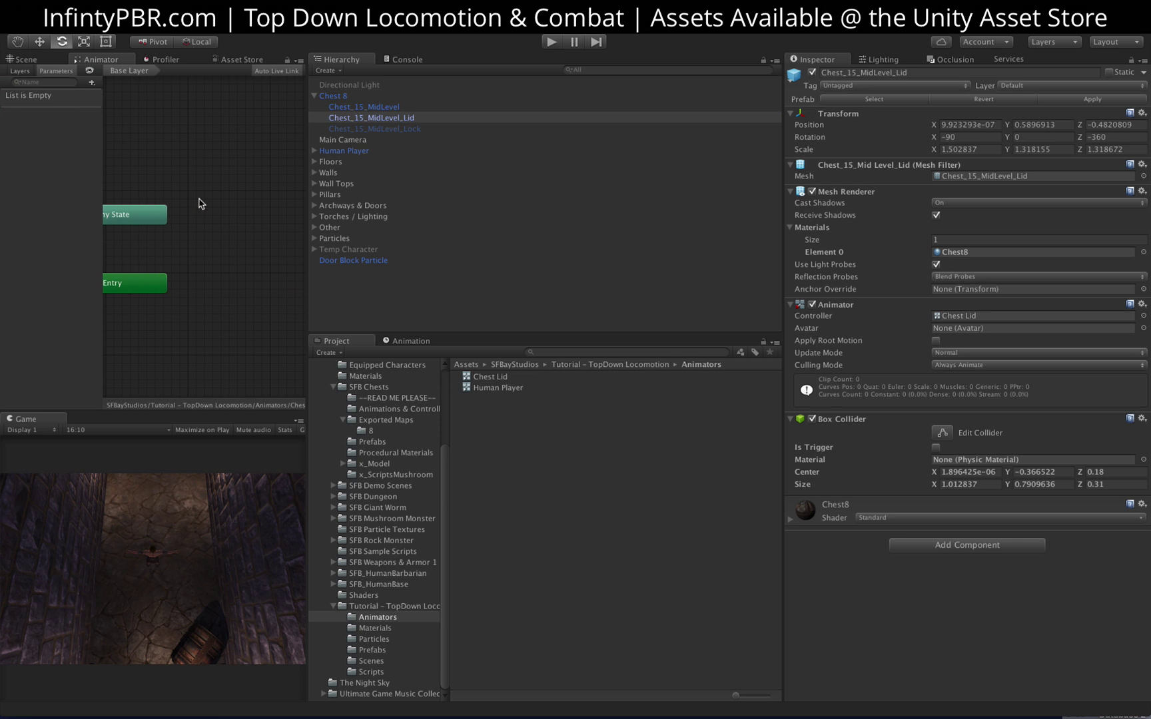
click(46, 60)
click(408, 340)
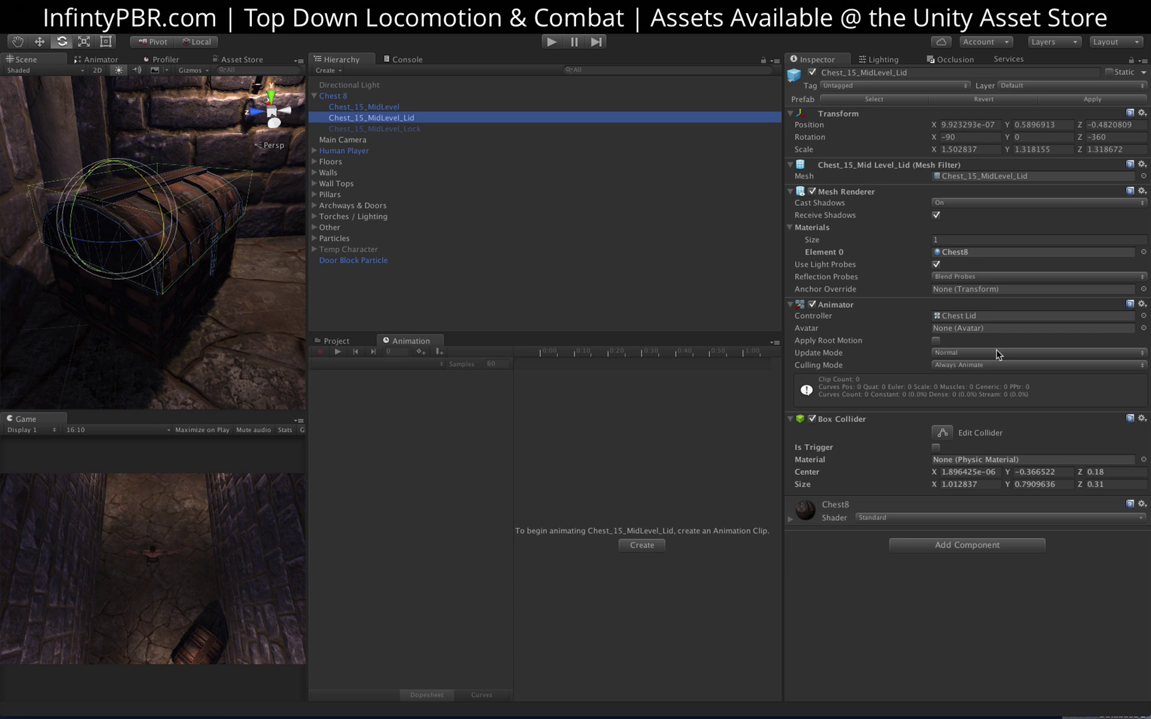
click(642, 545)
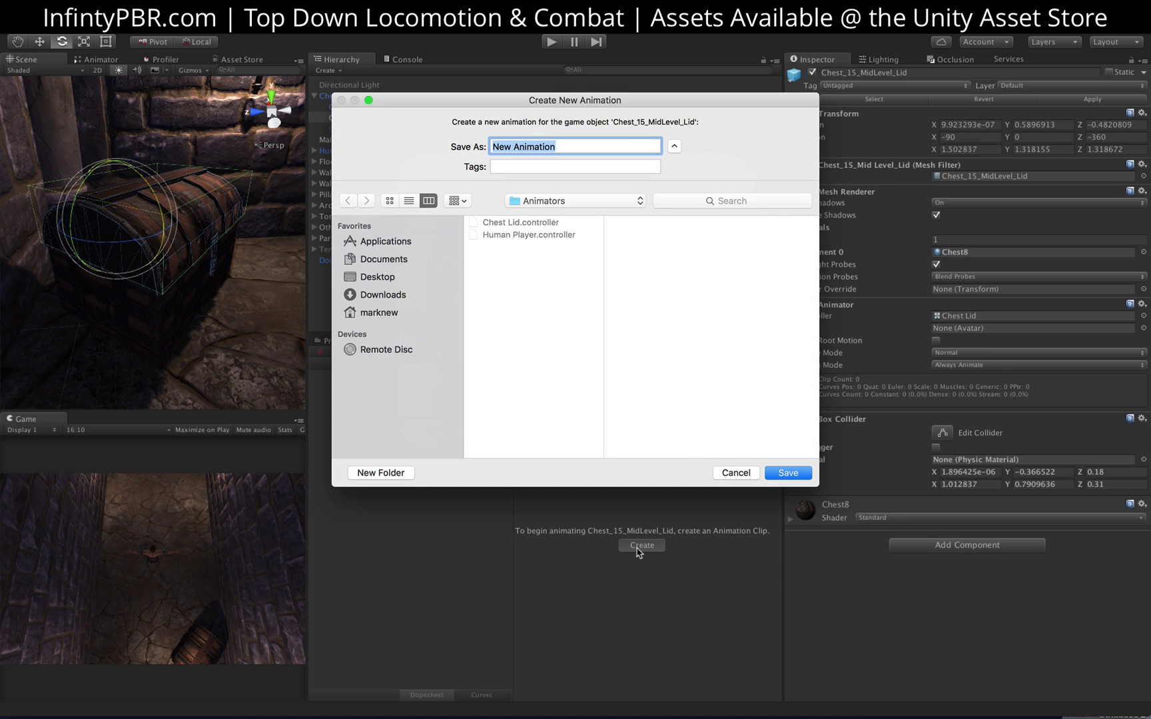
text(Chest Lid Open)
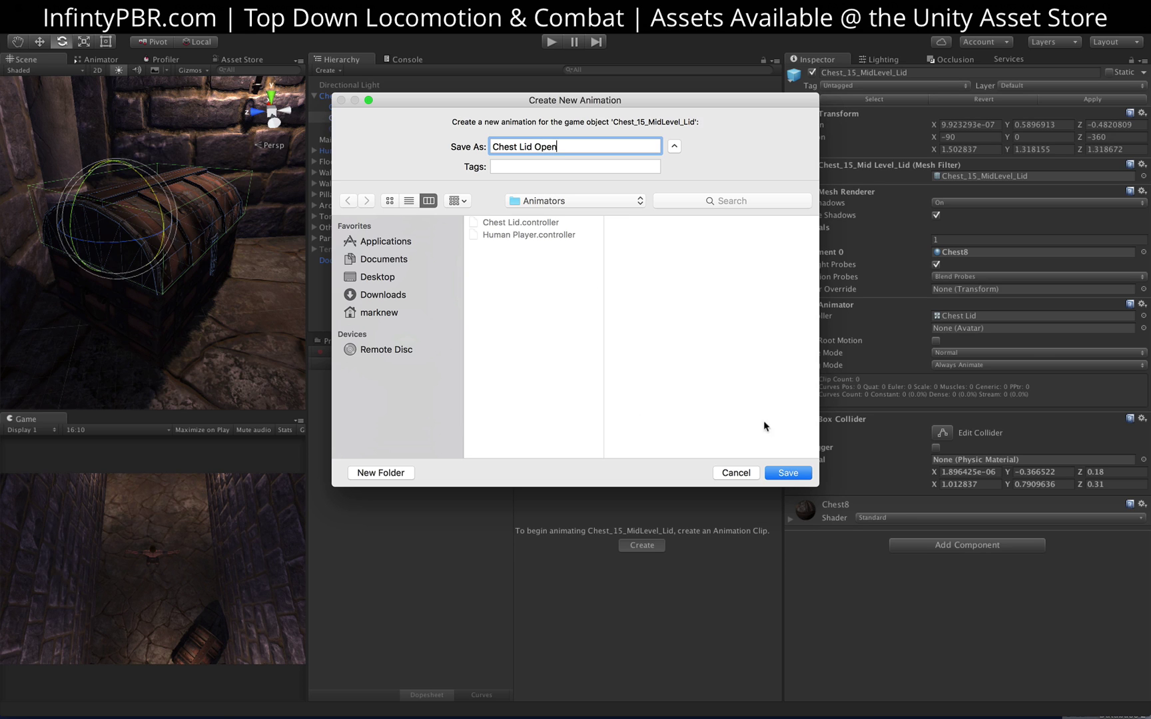
click(787, 473)
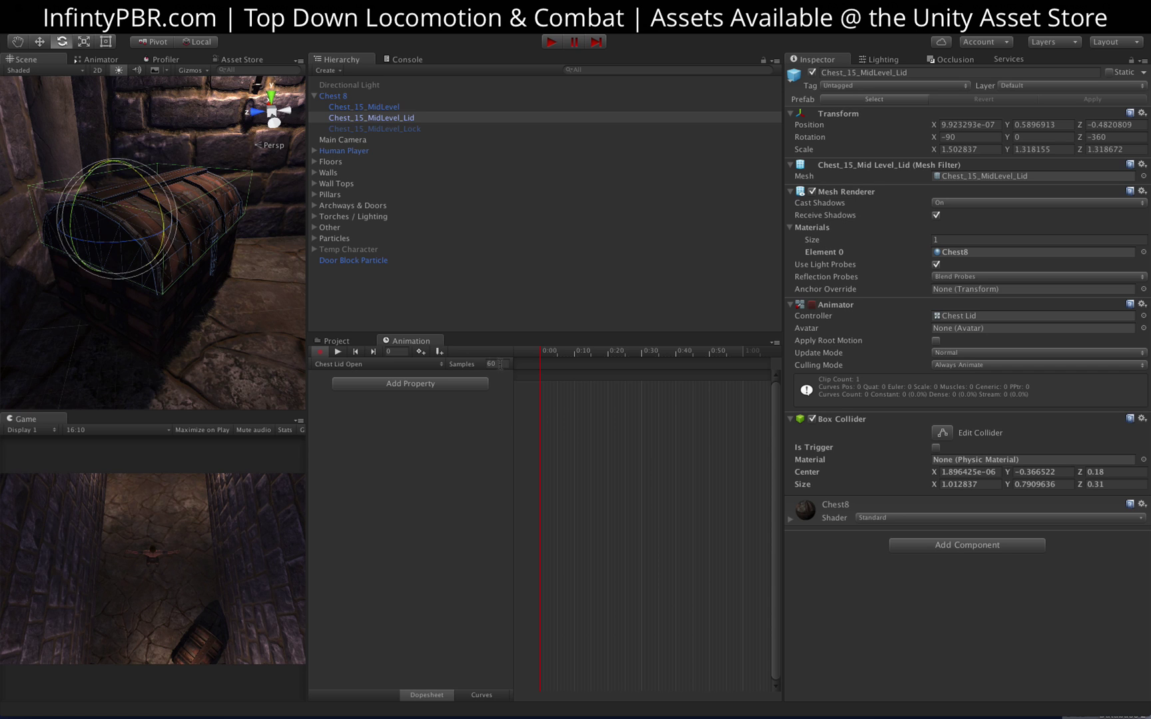
At frame 30 of Chest Lid Open, rotate the chest lid open to an X rotation of about -2.6
click(392, 352)
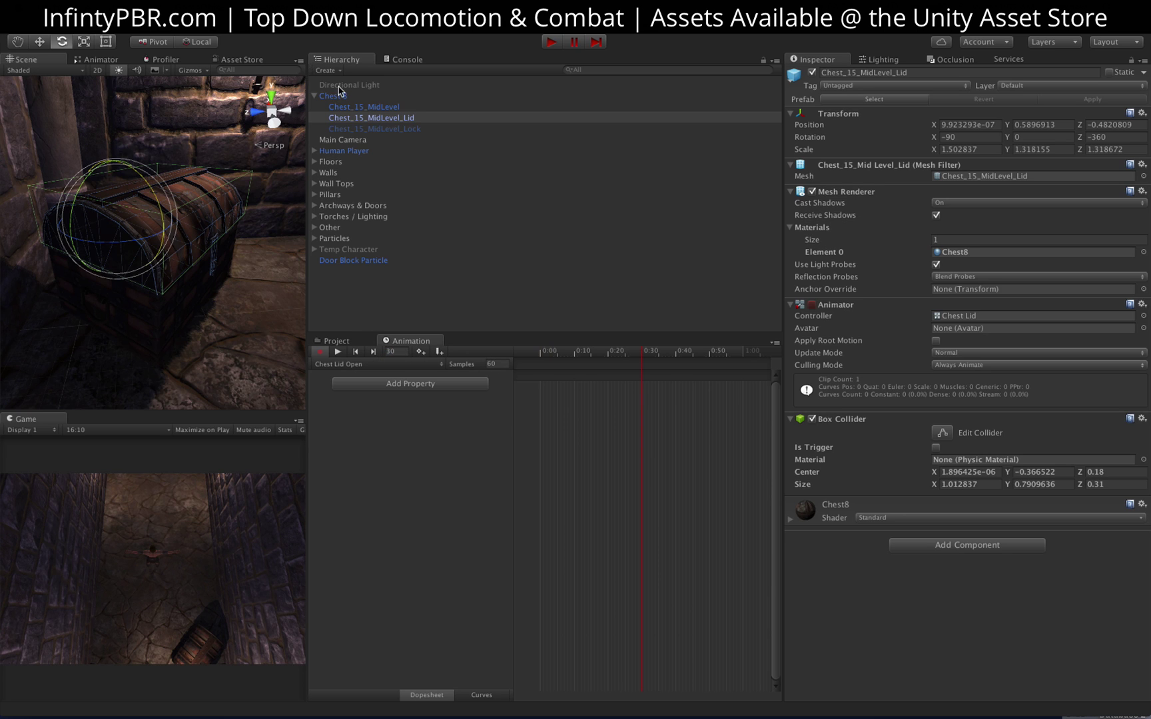
click(379, 118)
drag(153, 202, 5, 42)
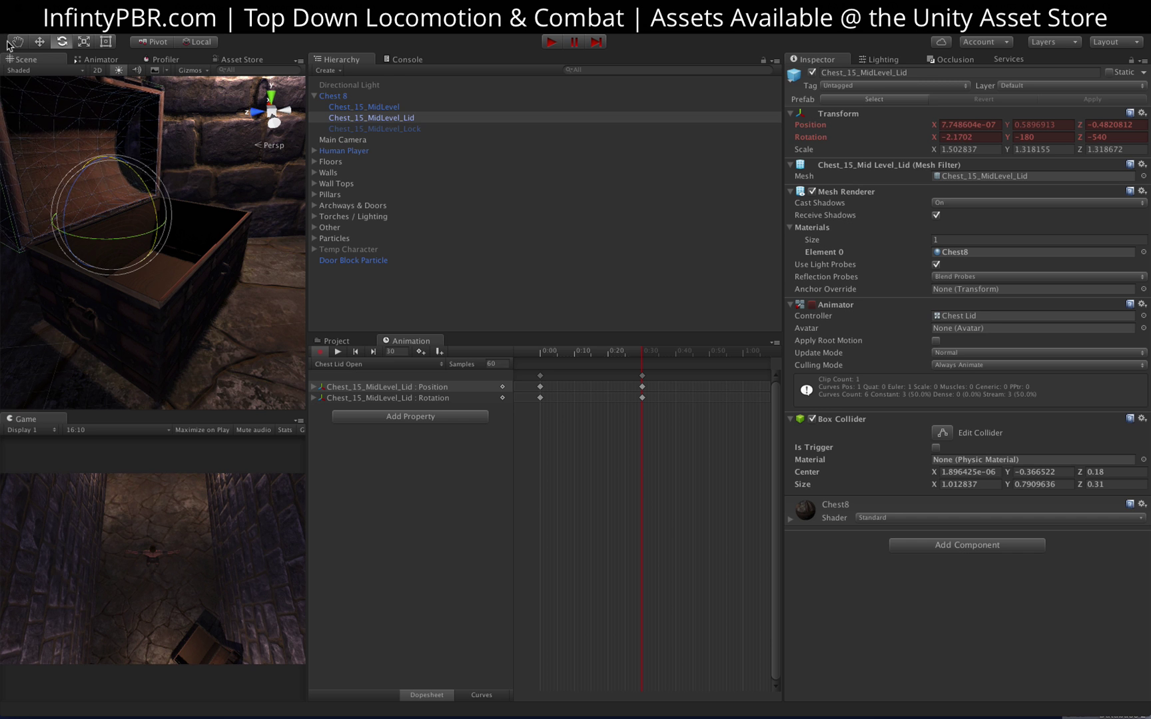
alt+drag(113, 110, 77, 151)
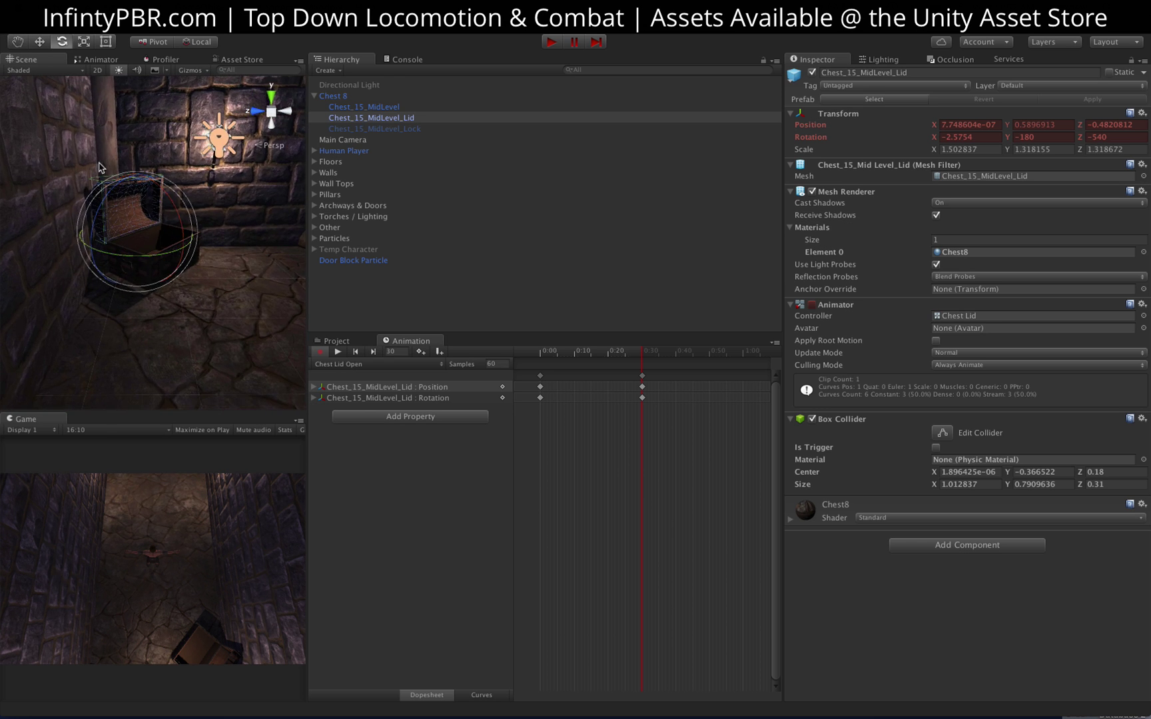
Preview the Chest Lid Open animation, stop it and return to frame 0
scroll(199, 239, up, 5)
drag(628, 358, 428, 361)
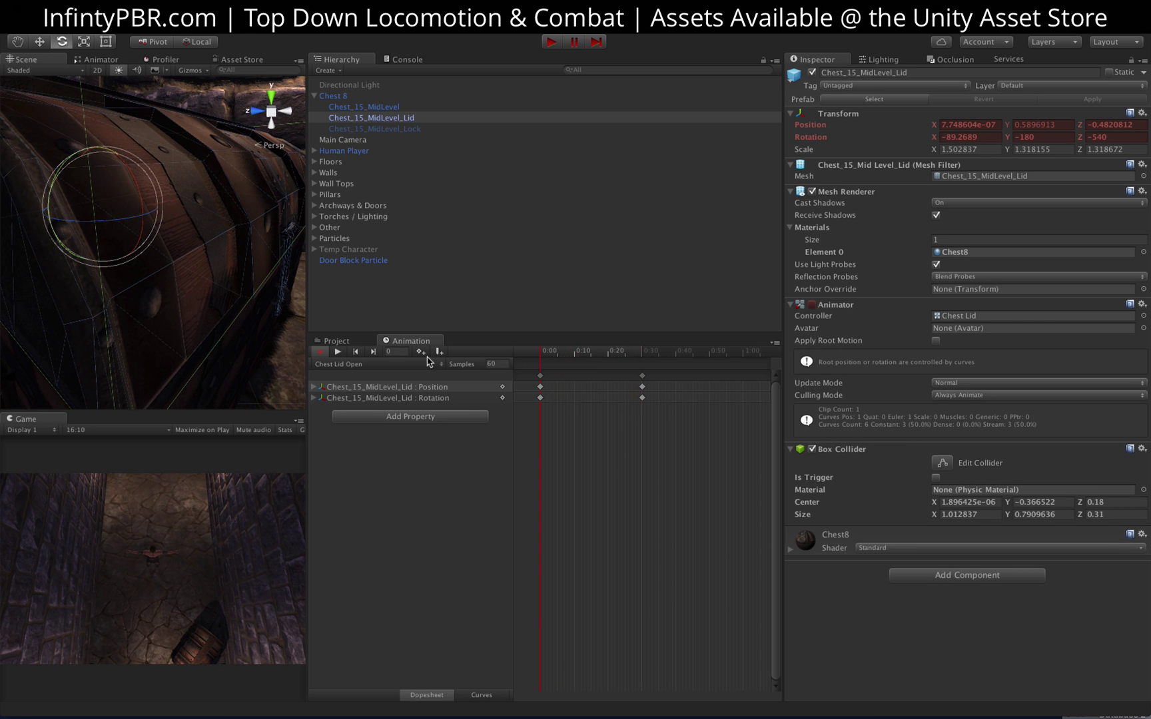
click(339, 352)
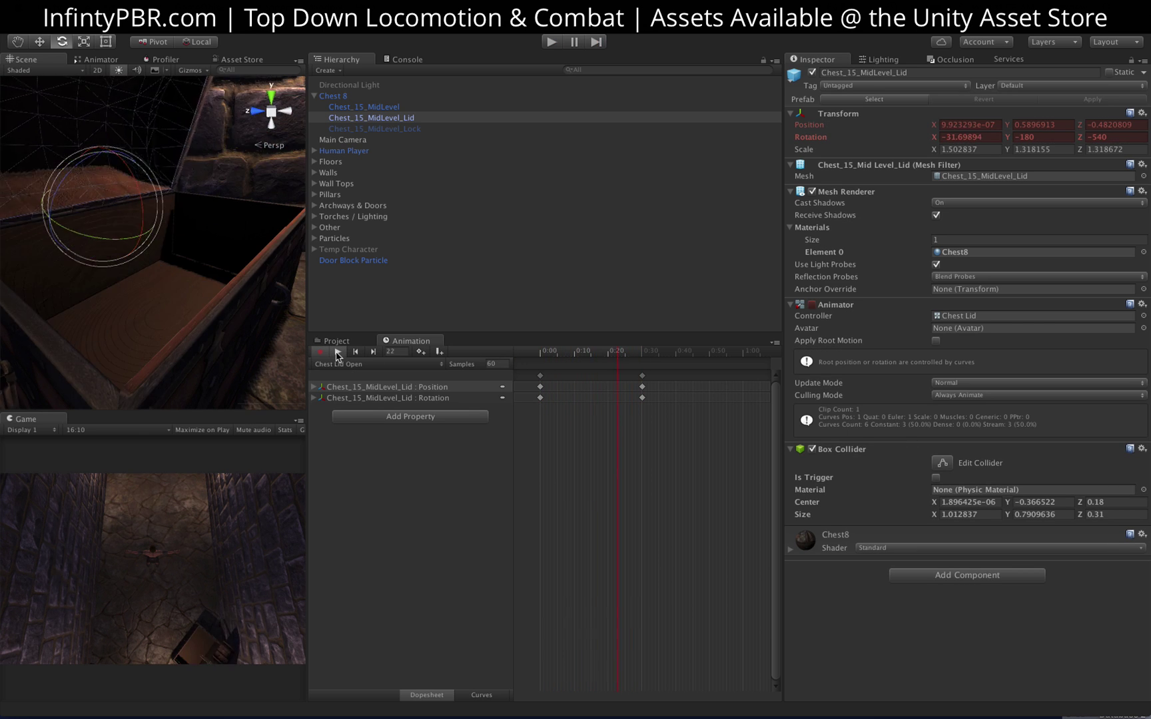
click(339, 352)
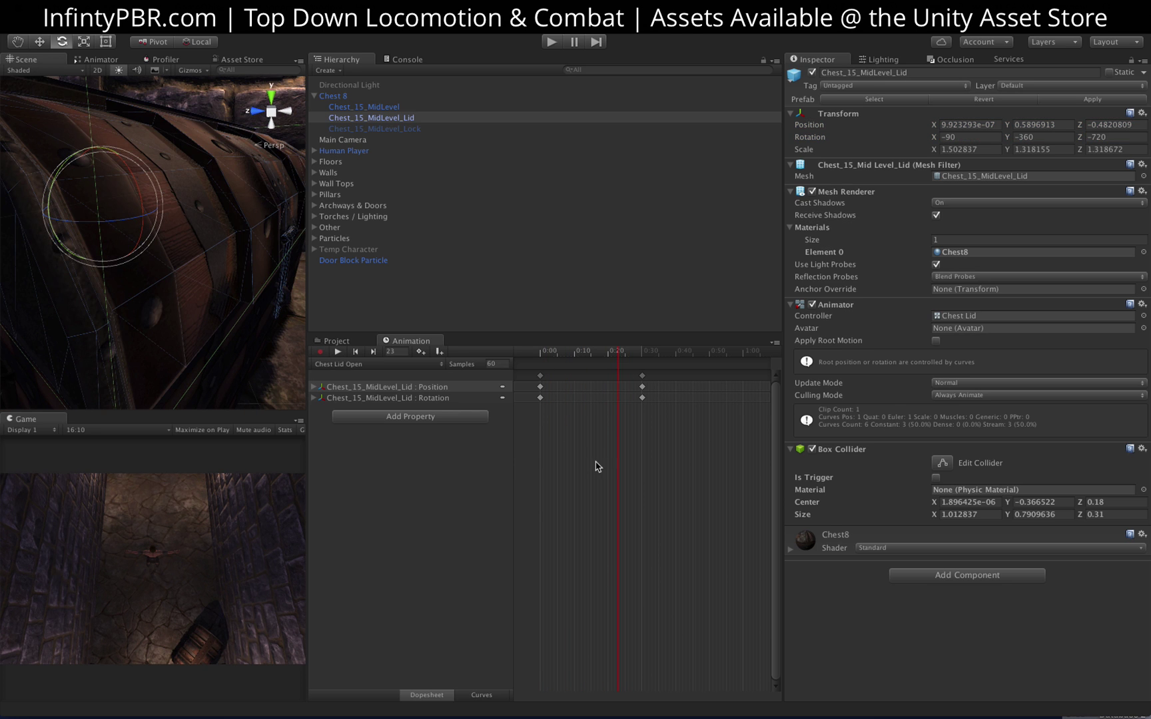
drag(555, 357, 508, 355)
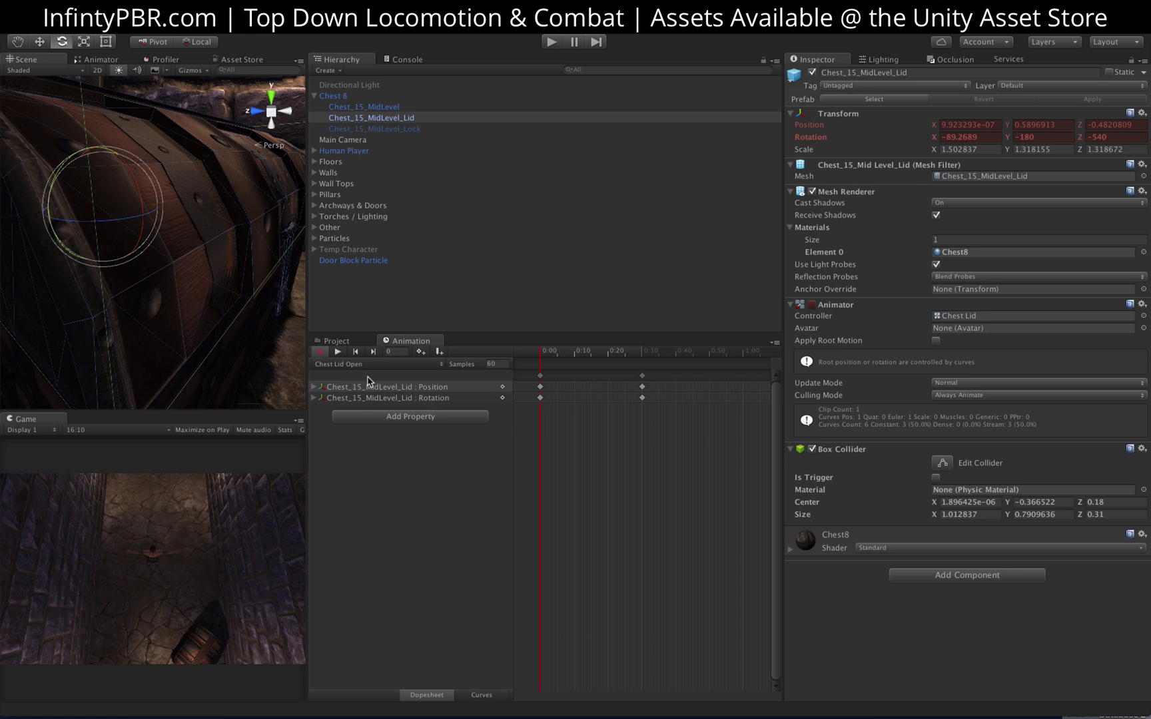
Create a second animation clip for the lid named Chest Lid Close in the Animators folder
click(333, 366)
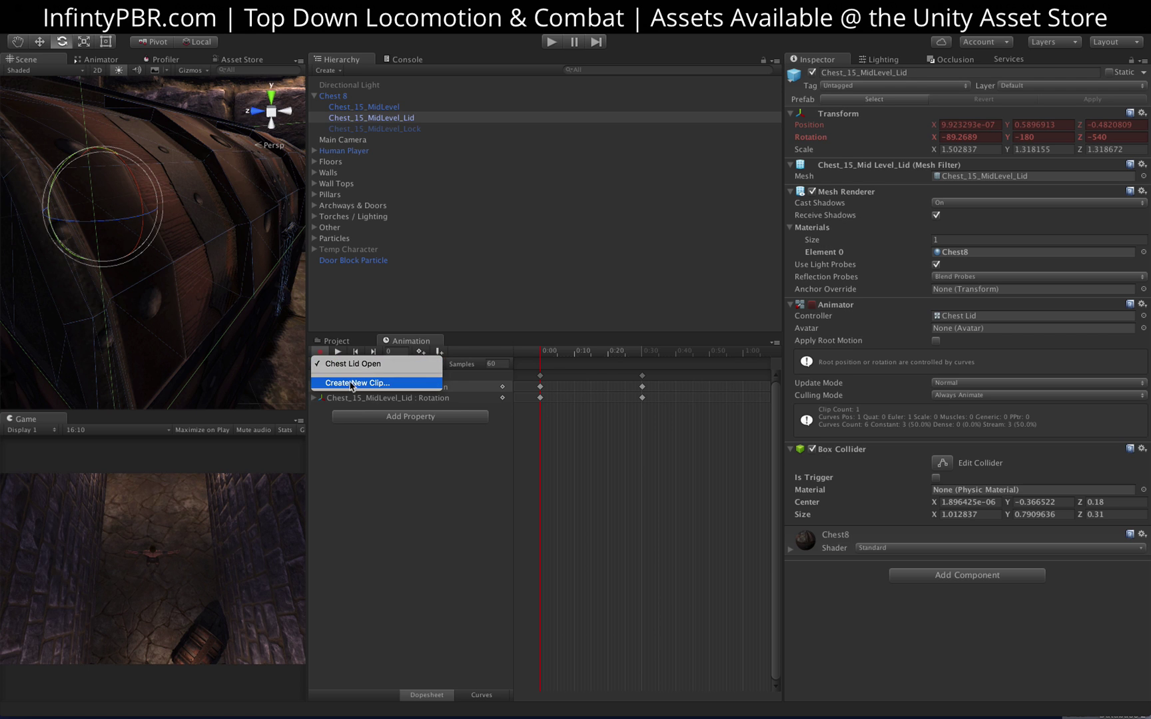
click(351, 384)
text(hest Lid Close)
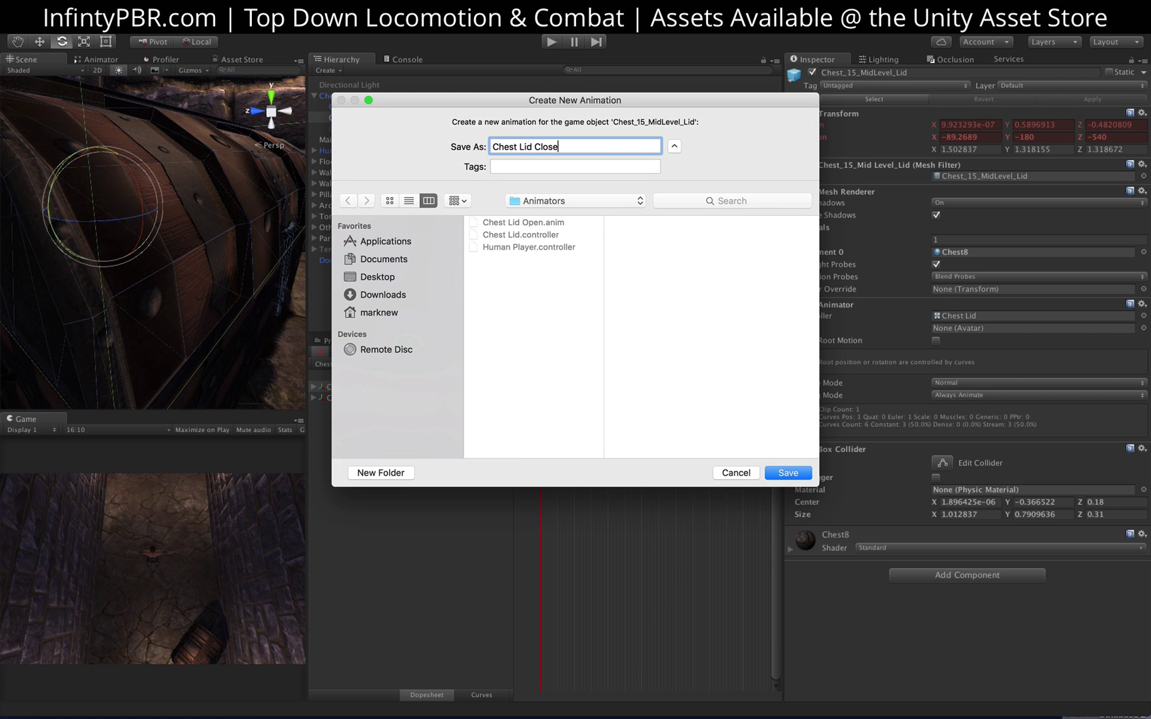
click(798, 473)
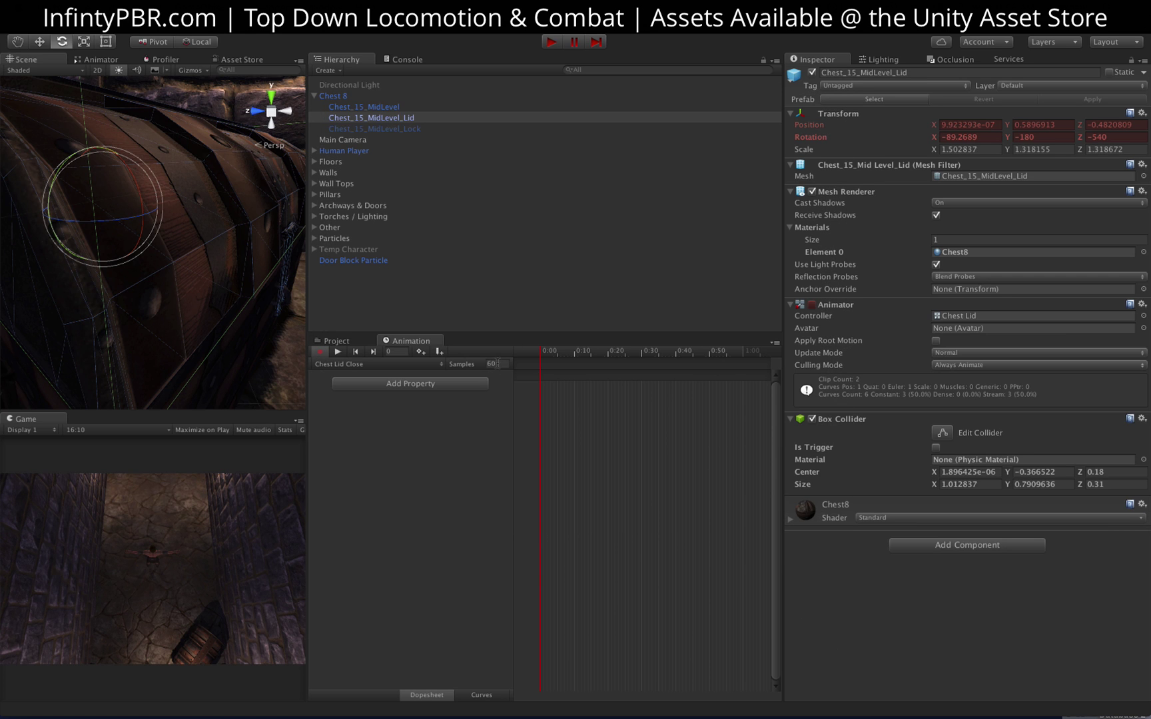
Copy the lid's Transform component from the open pose at frame 30 of Chest Lid Open
click(397, 351)
text(30)
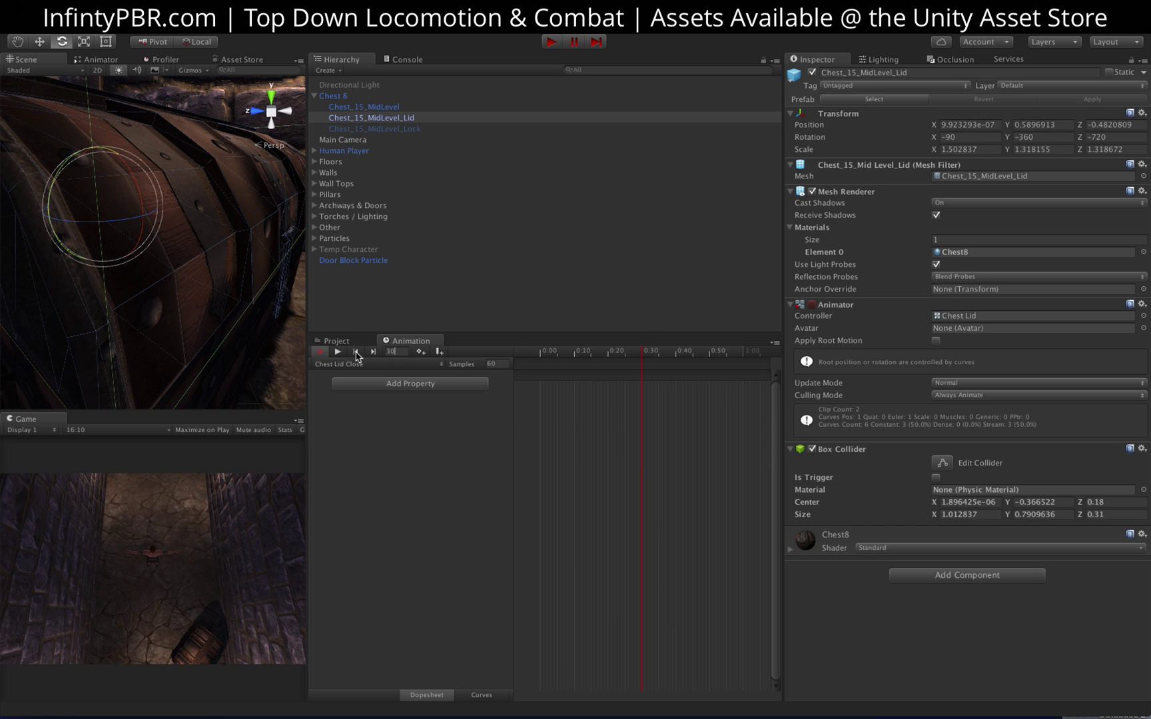
click(353, 367)
click(353, 347)
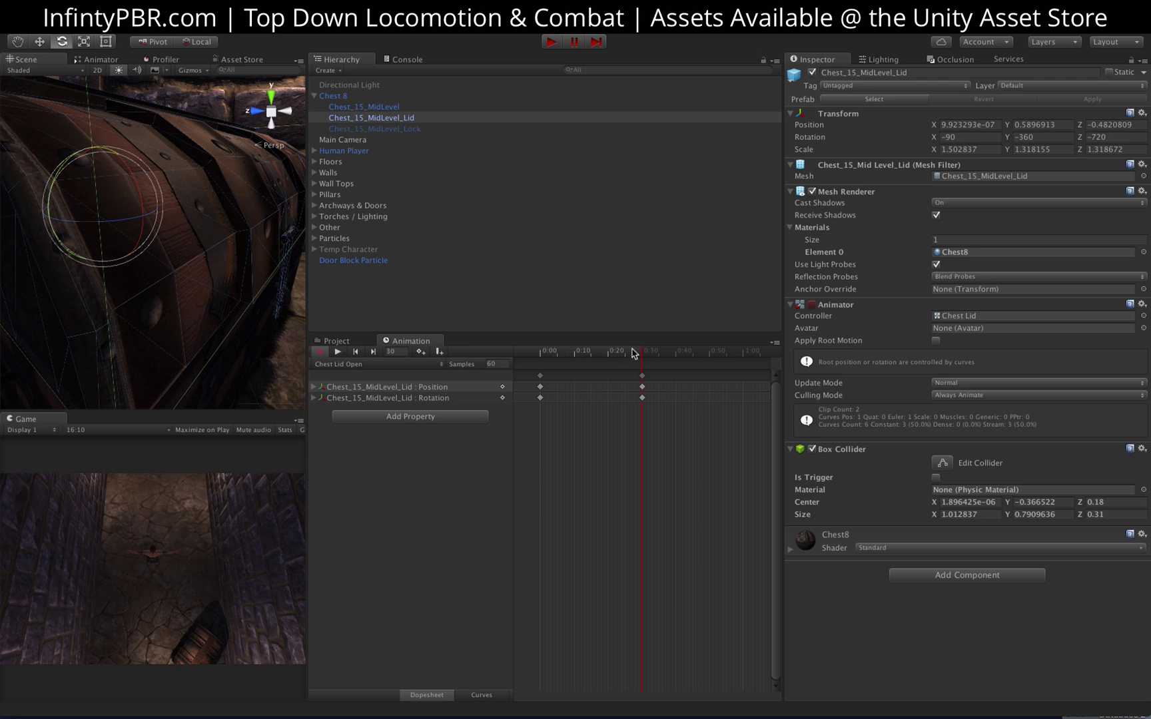
drag(639, 359, 644, 358)
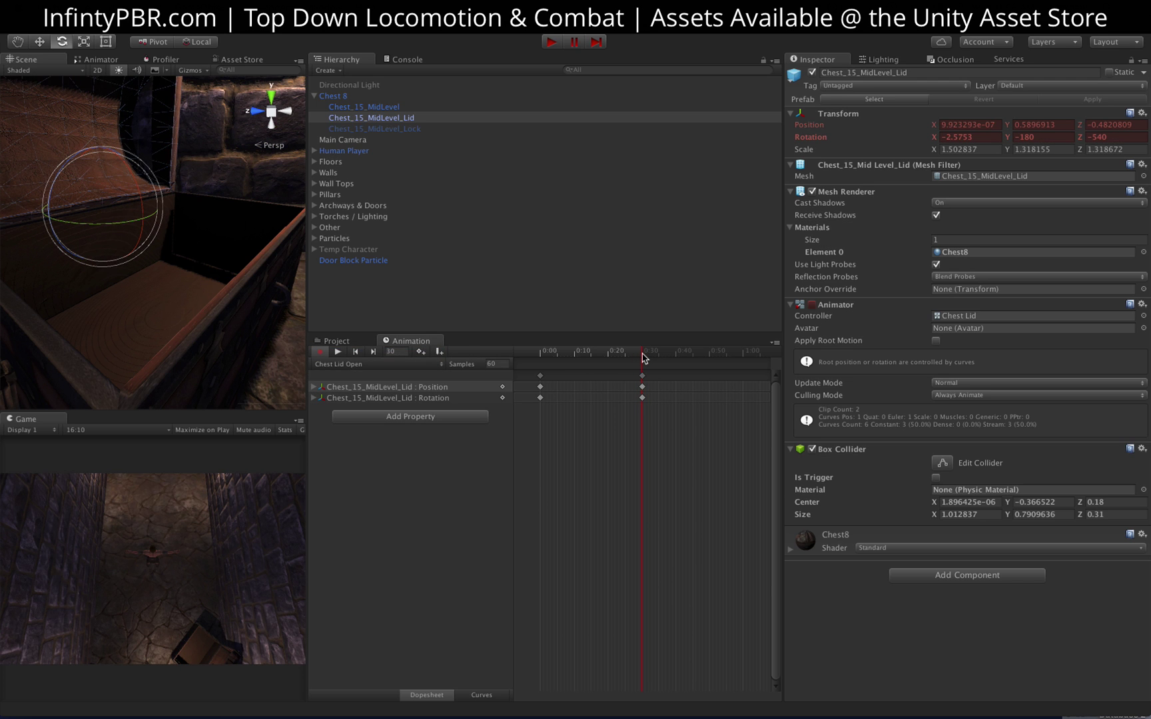
click(355, 351)
click(373, 352)
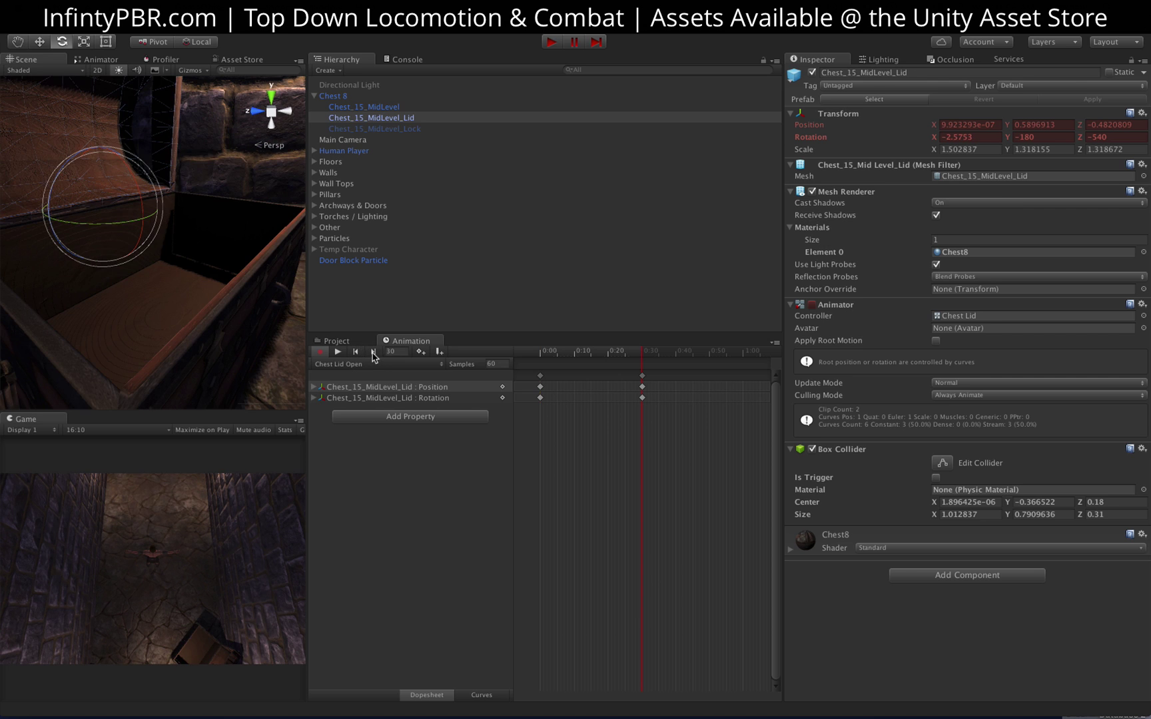
right_click(855, 115)
click(916, 178)
Paste the copied open-pose Transform values onto the lid at frame 0 of Chest Lid Close
click(355, 364)
click(358, 376)
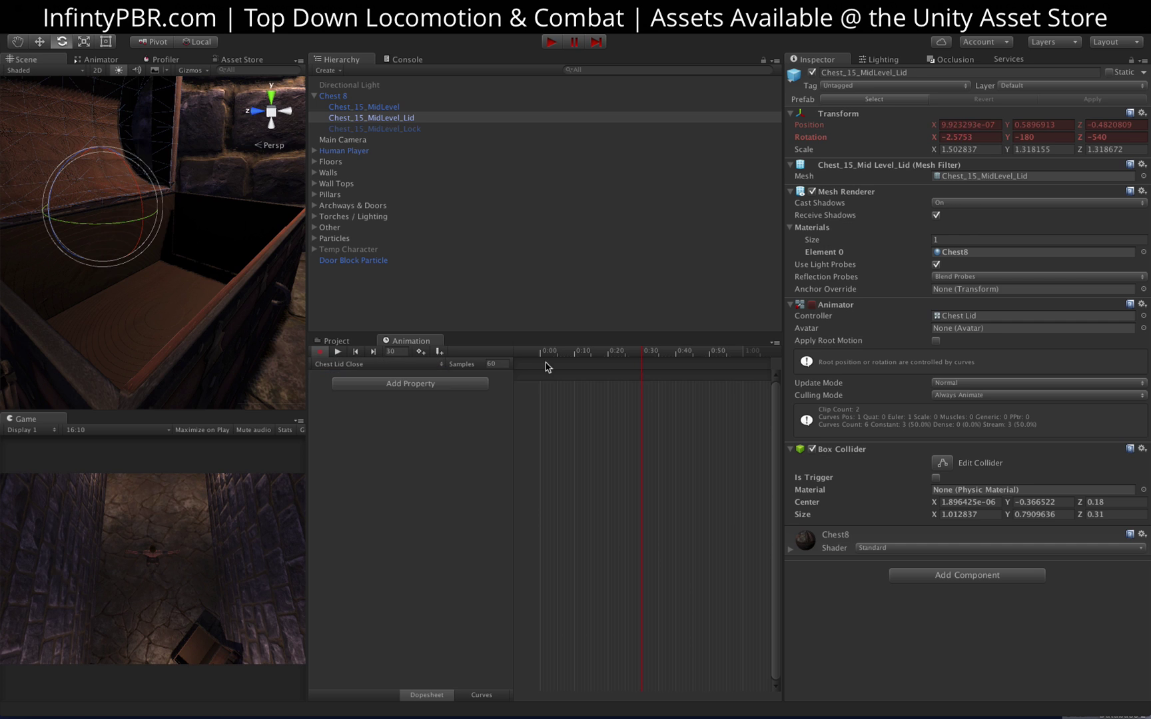
right_click(841, 116)
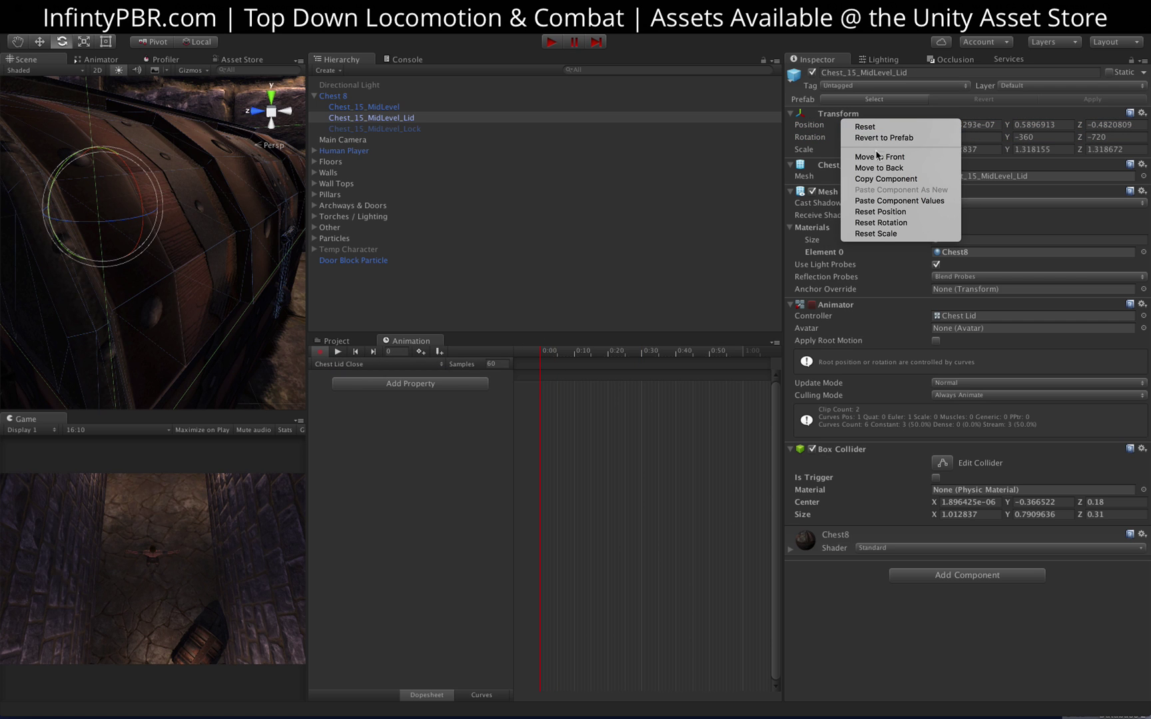
click(873, 200)
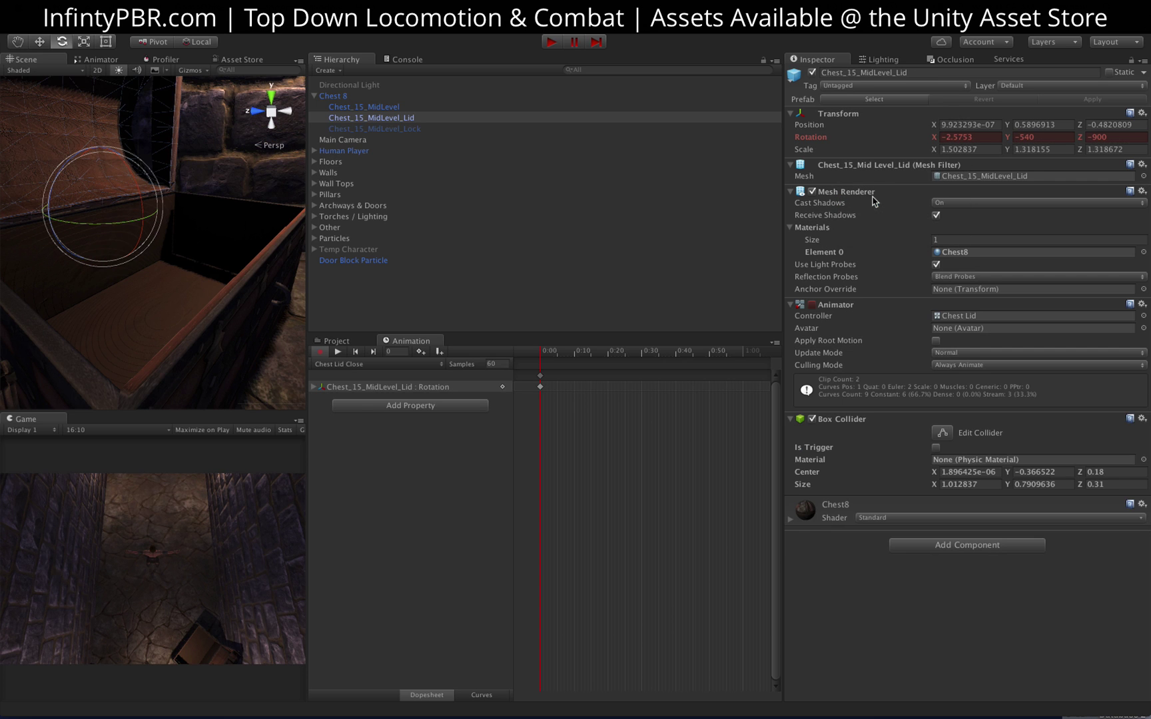
Remove the lid's Position property from the Chest Lid Open clip
click(371, 352)
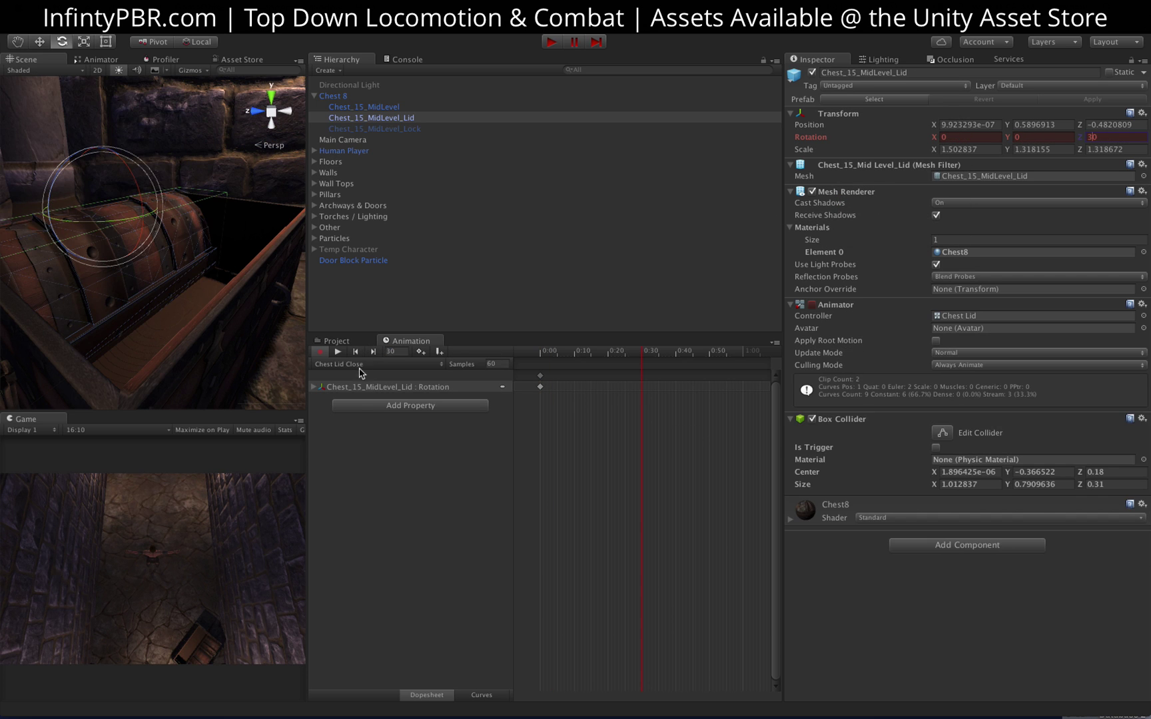
click(359, 368)
click(360, 364)
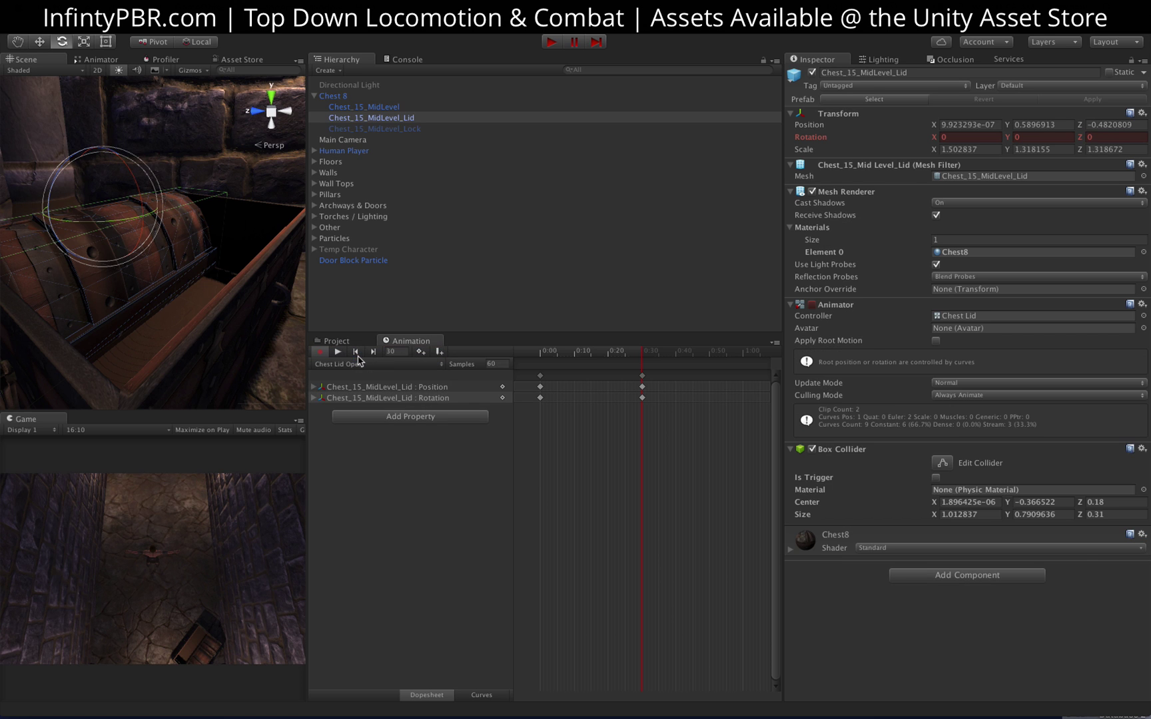
click(383, 386)
drag(559, 351, 514, 355)
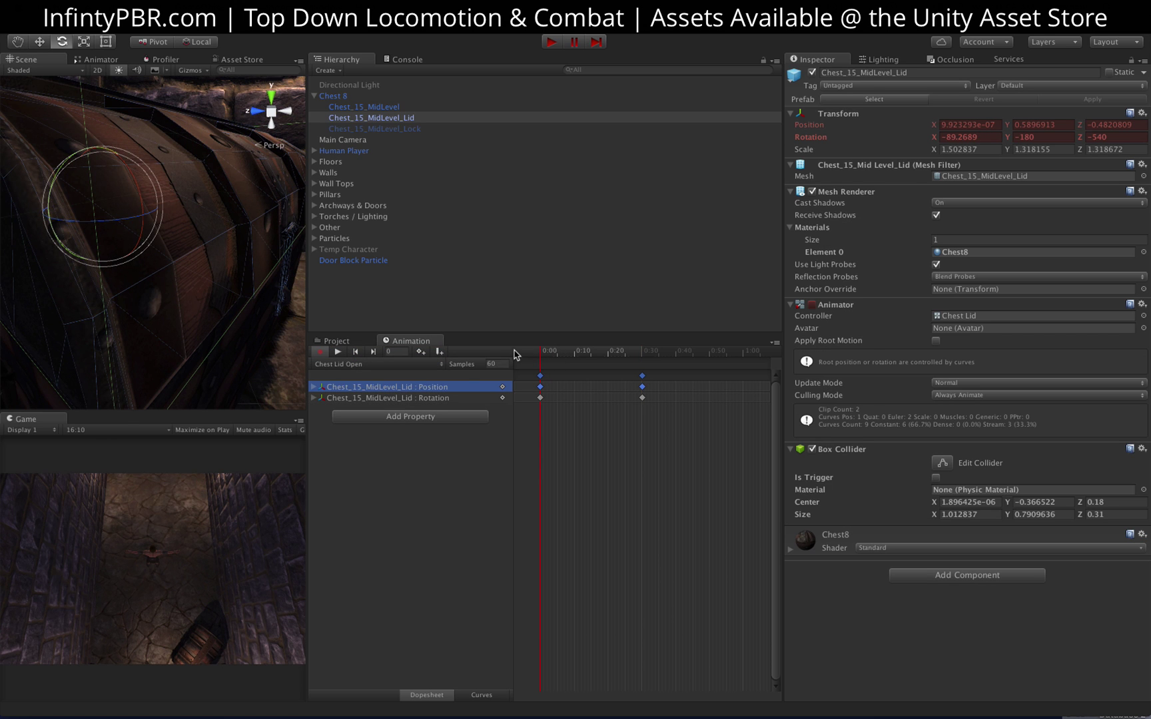
right_click(428, 391)
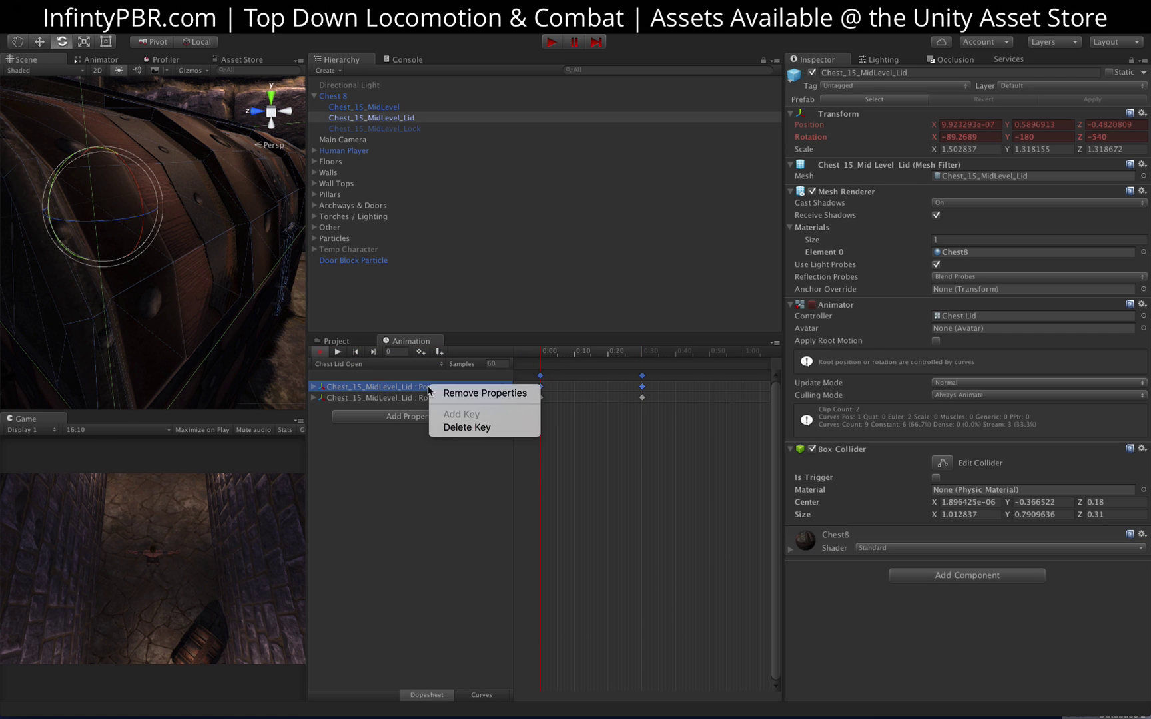
click(478, 395)
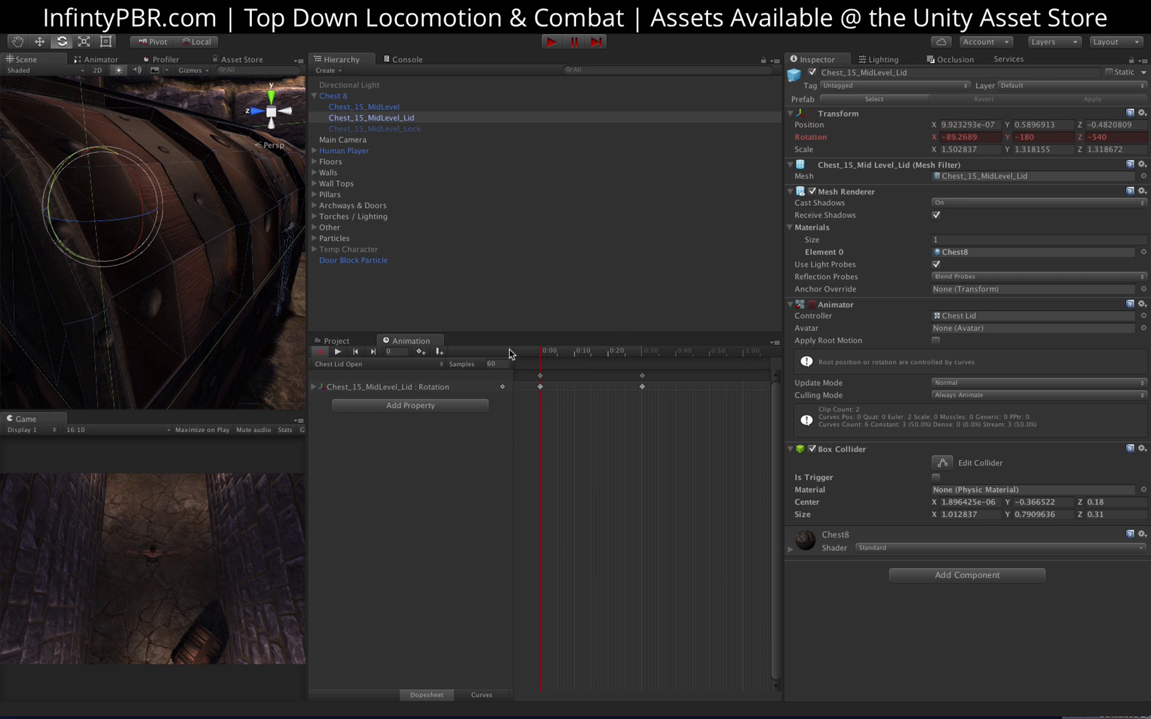
Copy the lid's closed-pose Transform from frame 0 of Chest Lid Open and paste its values at frame 30 of Chest Lid Close
right_click(838, 115)
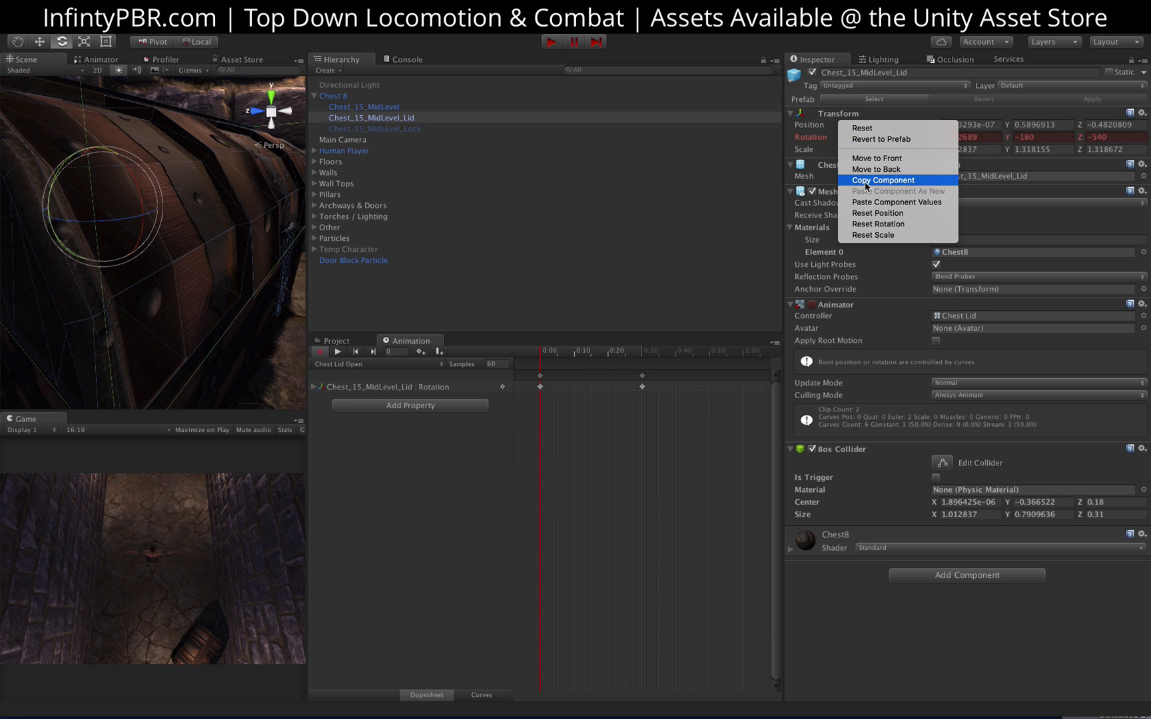
click(886, 192)
click(347, 365)
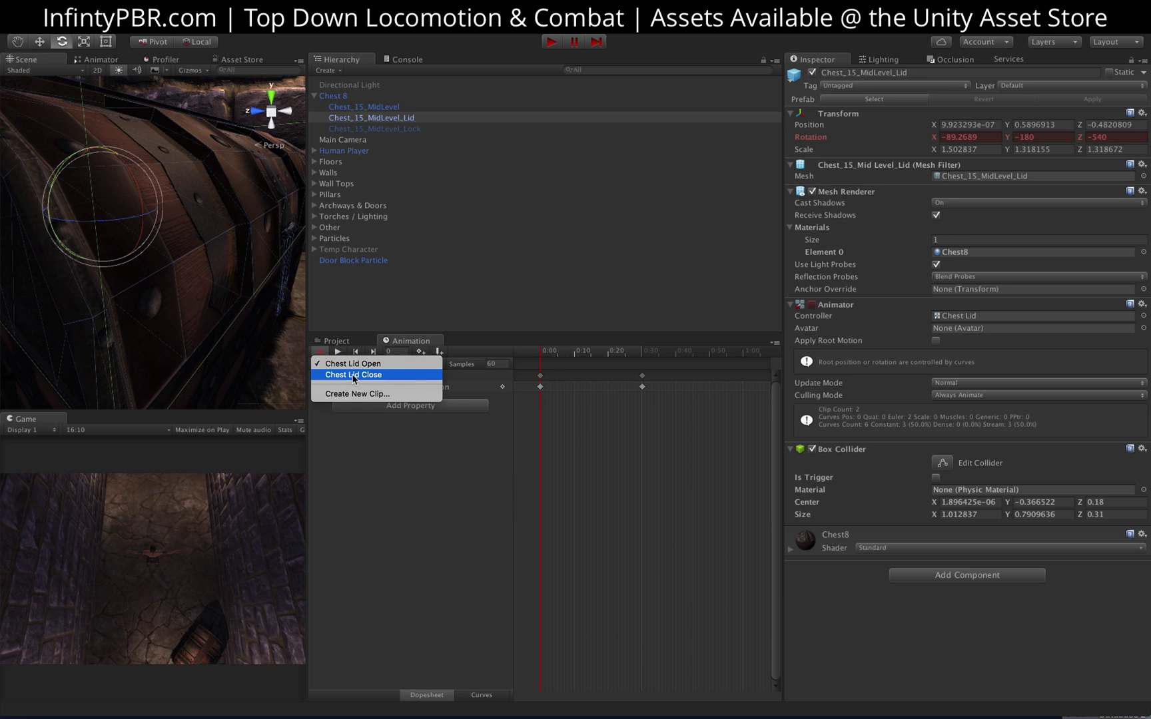
click(339, 375)
text(3)
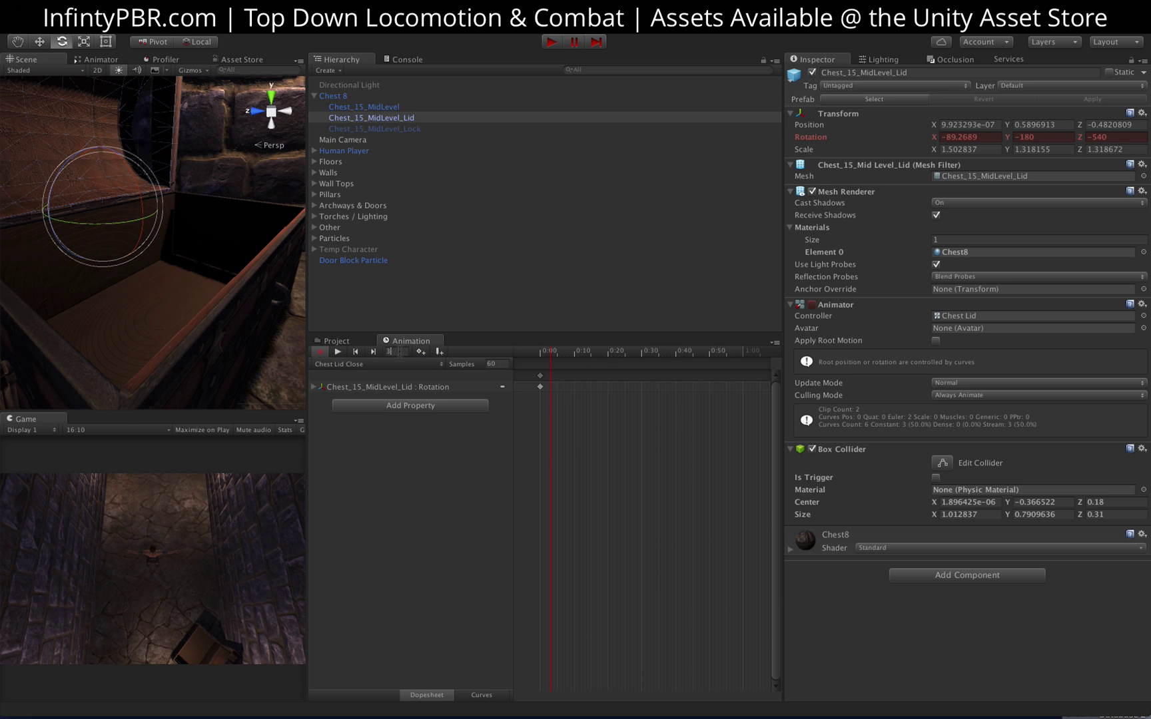
right_click(838, 113)
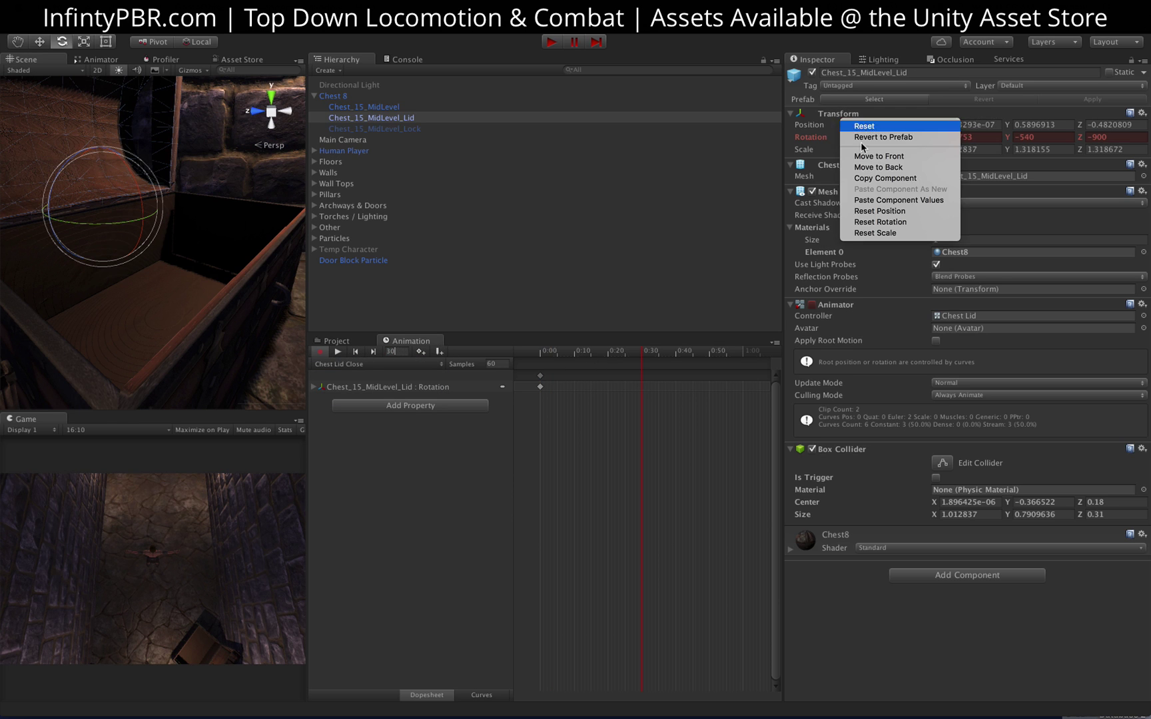
click(886, 203)
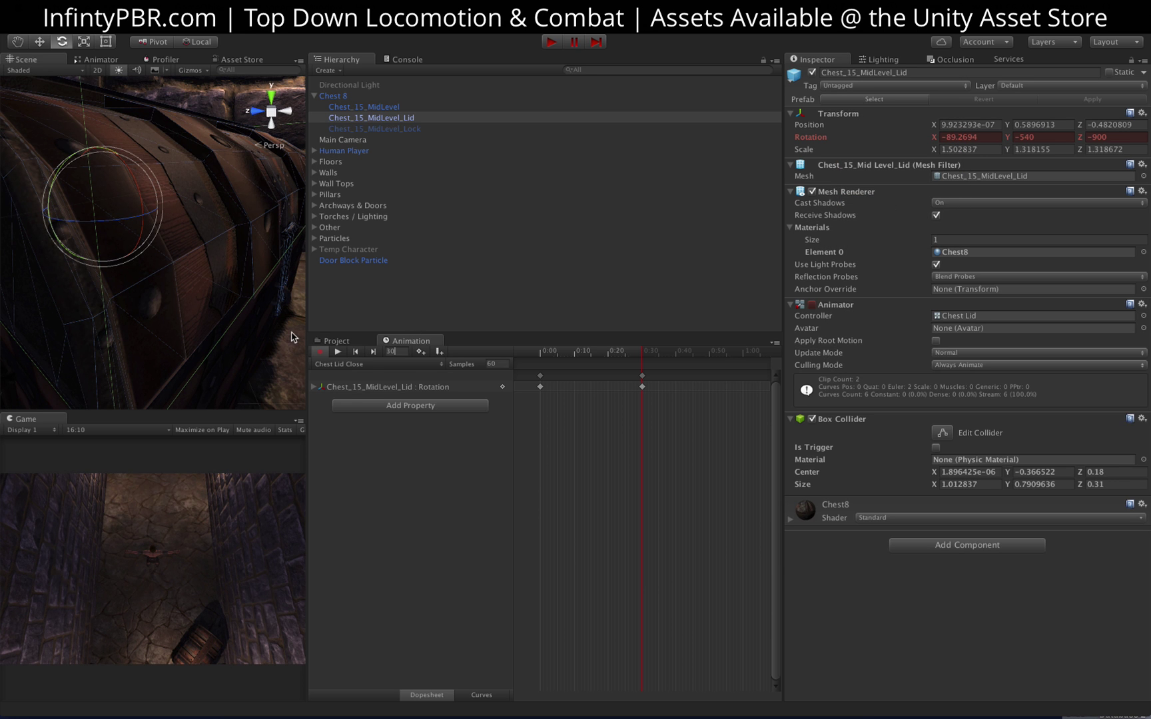
Preview the Chest Lid Close animation and leave animation record mode
click(337, 351)
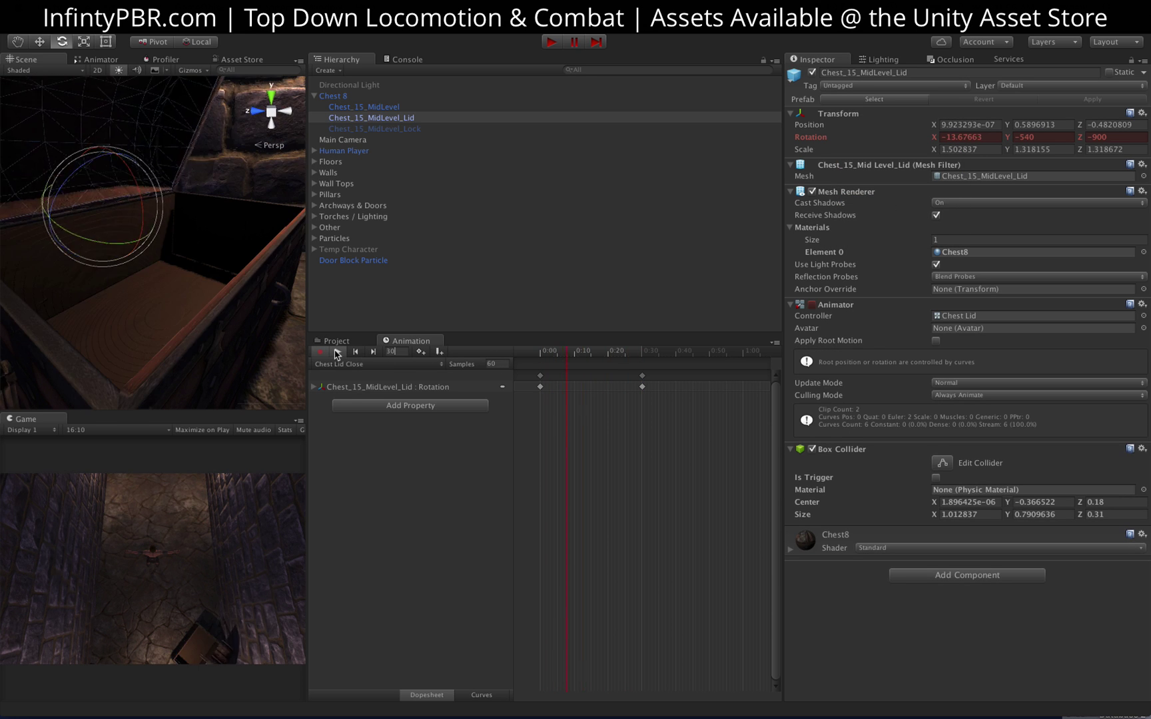
click(337, 351)
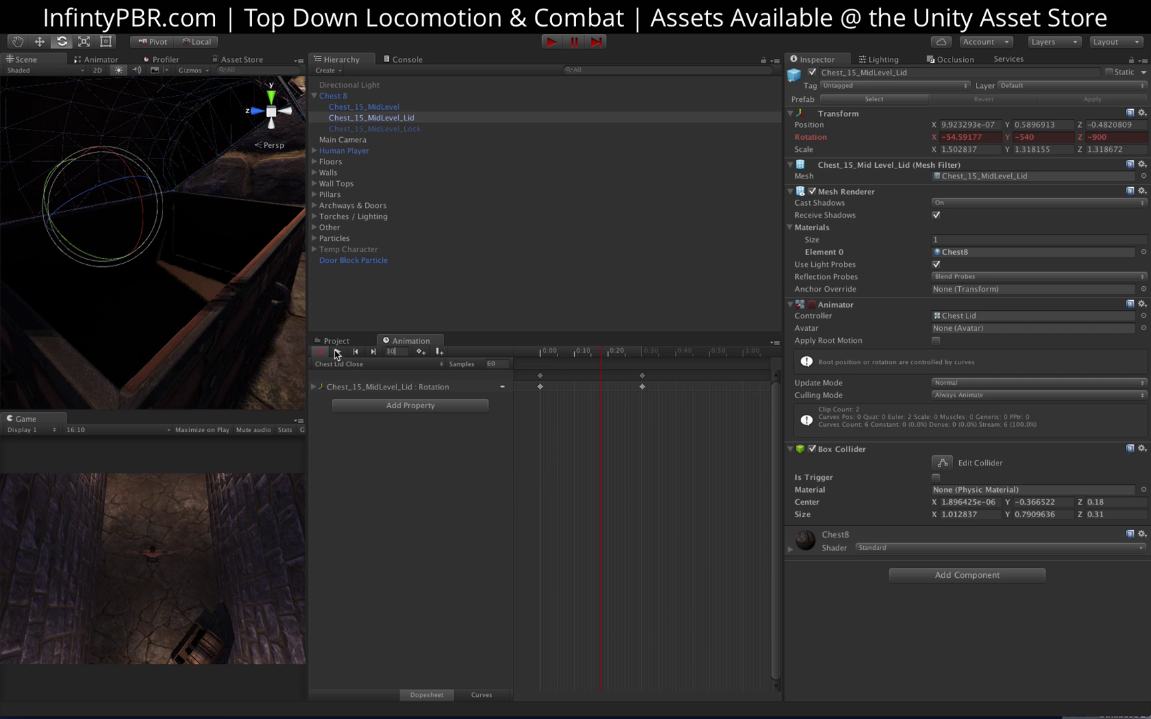
click(321, 353)
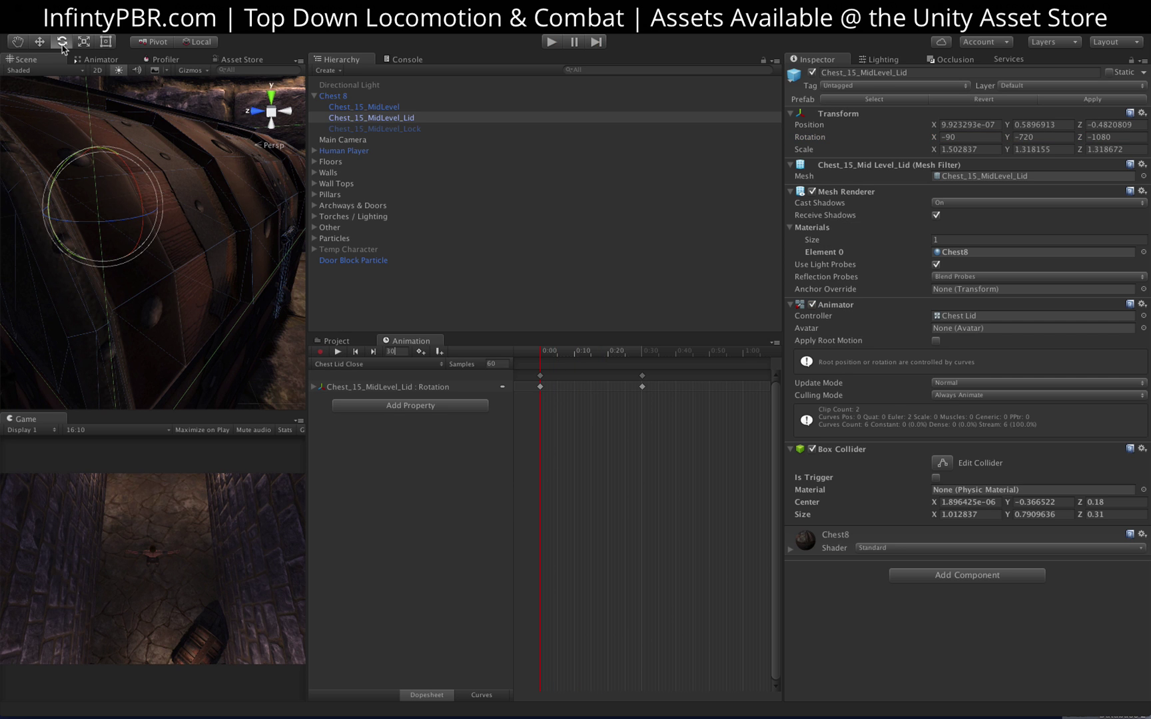
Create an empty state in the lid animator's Base Layer and set it as the layer default state
click(99, 59)
drag(201, 214, 265, 161)
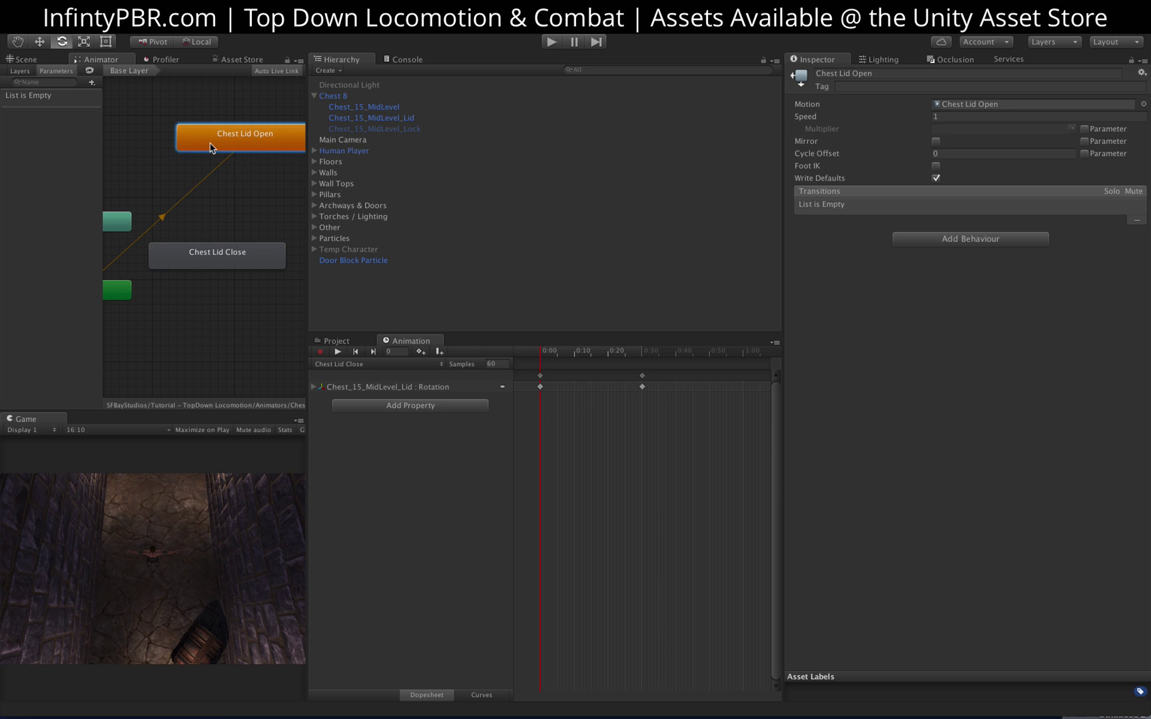
right_click(209, 141)
click(165, 195)
right_click(129, 112)
mouse_move(153, 117)
click(299, 118)
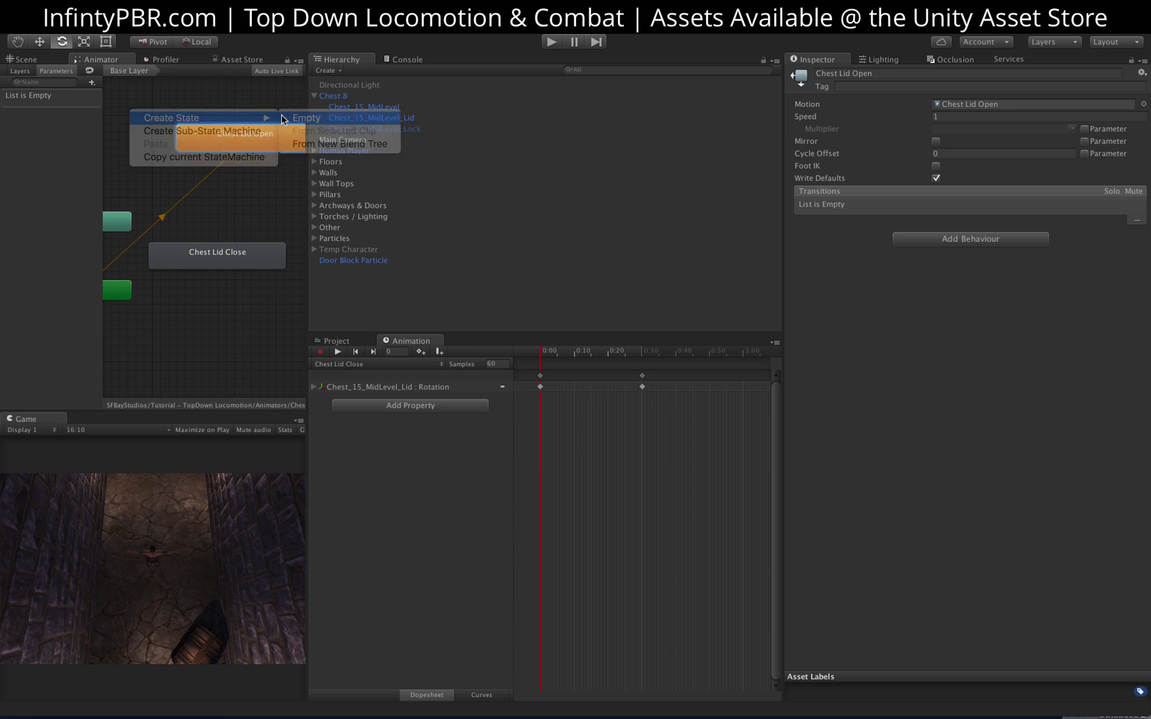
right_click(155, 116)
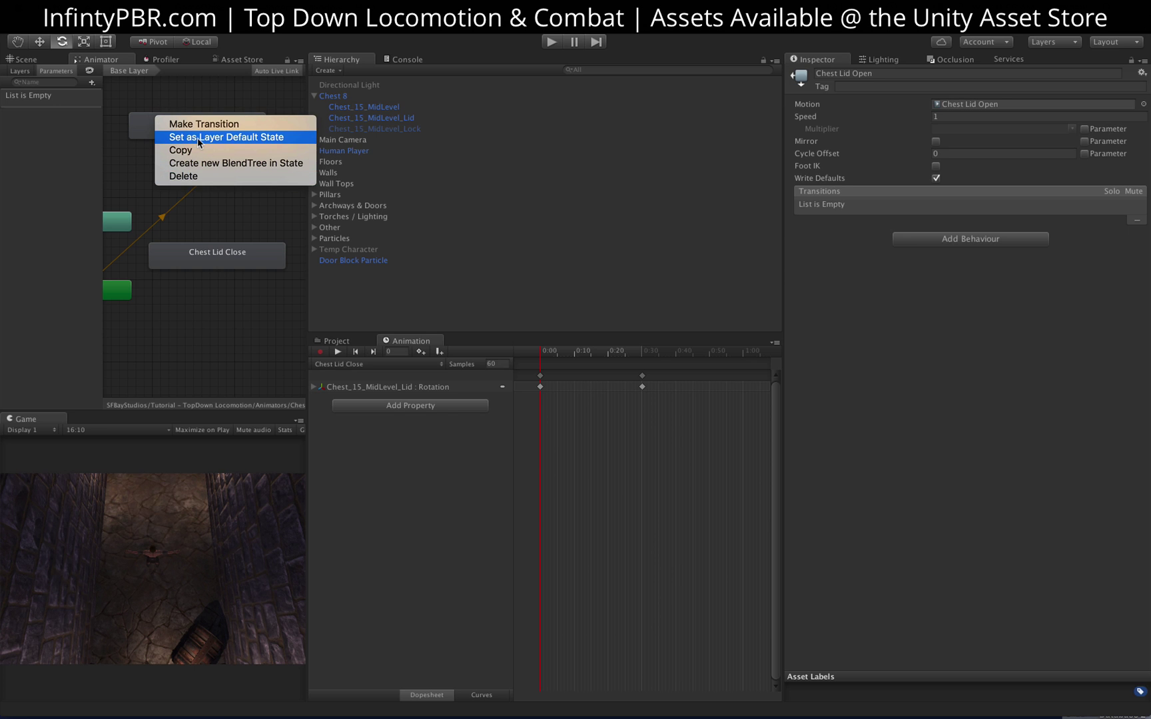
click(174, 137)
Arrange the animator graph so the empty default state sits above Chest Lid Open and Chest Lid Close
drag(154, 124, 134, 101)
drag(227, 140, 218, 174)
middle_drag(218, 173, 289, 174)
Add two trigger parameters to the lid's animator, named chestOpen and chestClose
click(91, 82)
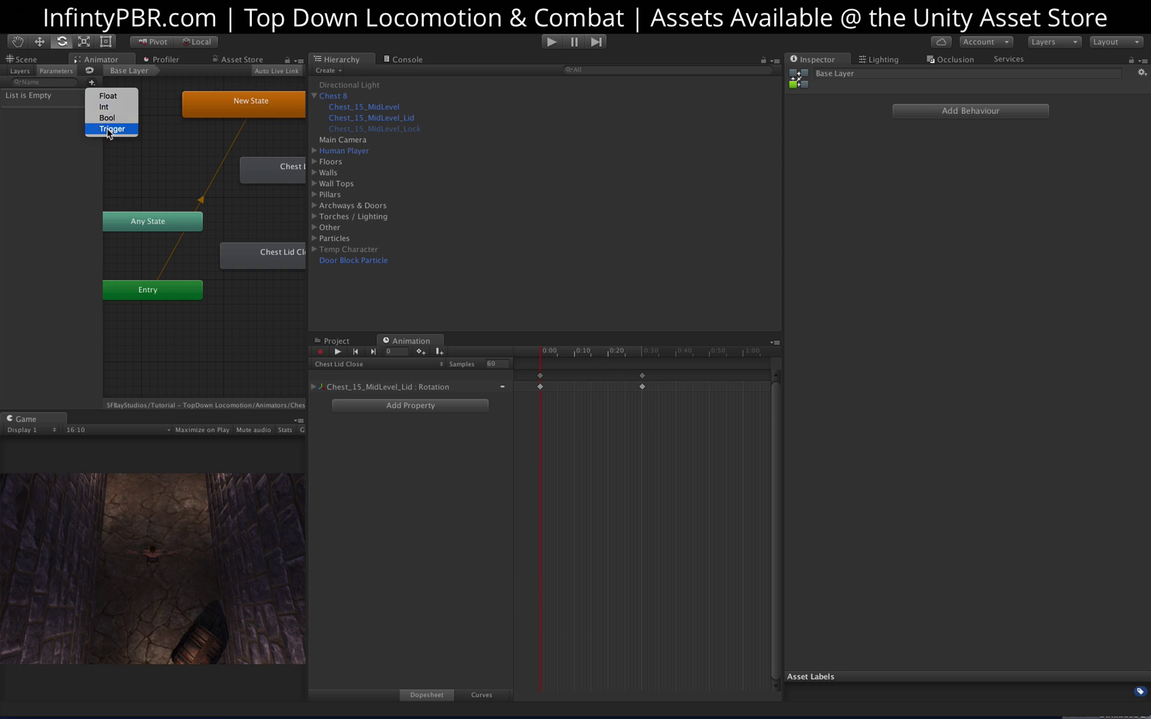
click(110, 129)
click(92, 83)
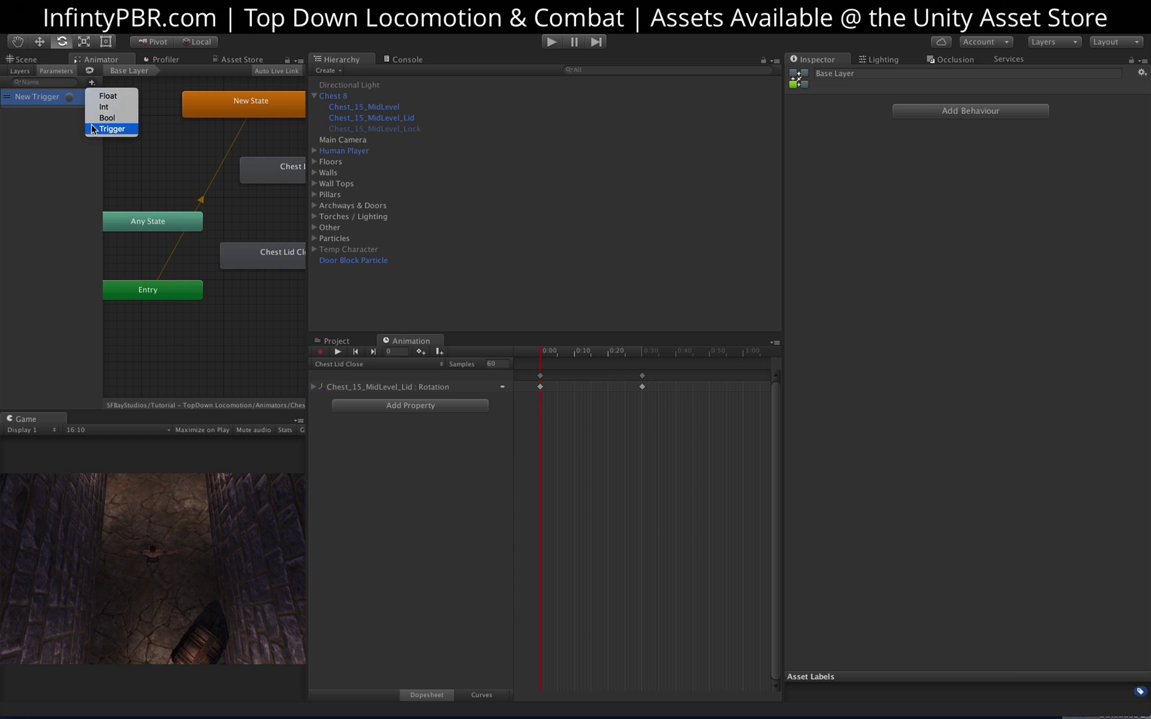
click(110, 129)
double_click(39, 97)
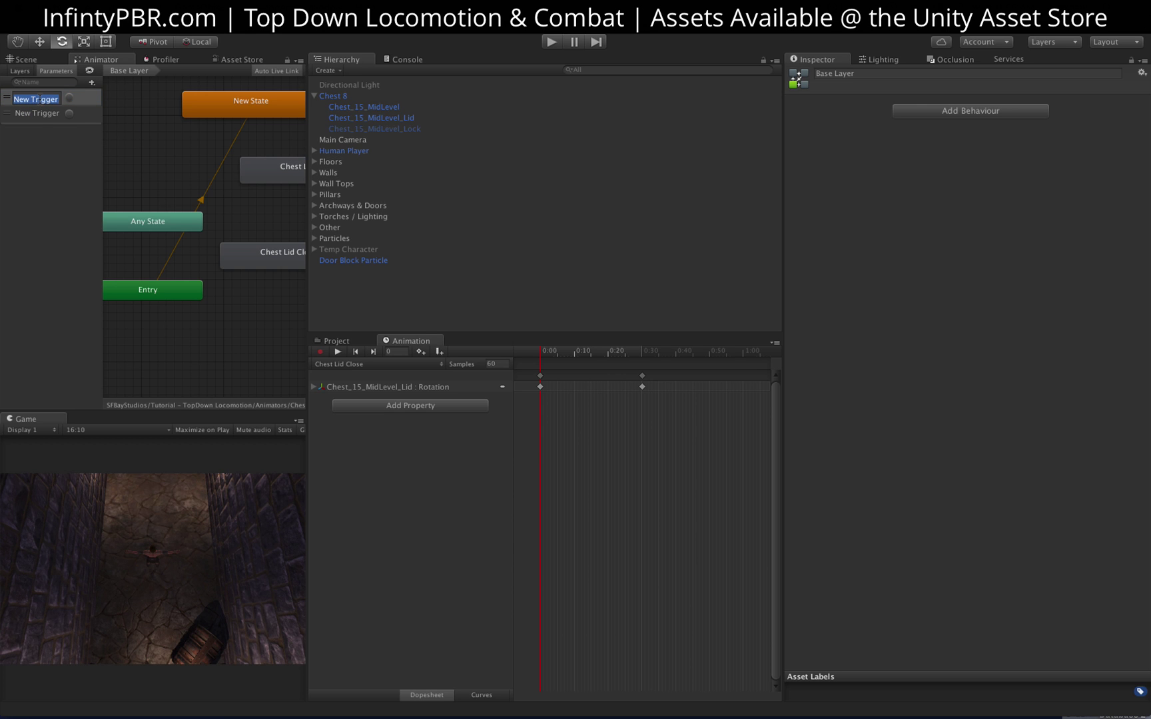
text(Chest Ope)
key(ctrl+a)
text(chestOpen)
key(Return)
double_click(35, 113)
text(chestClose)
key(Return)
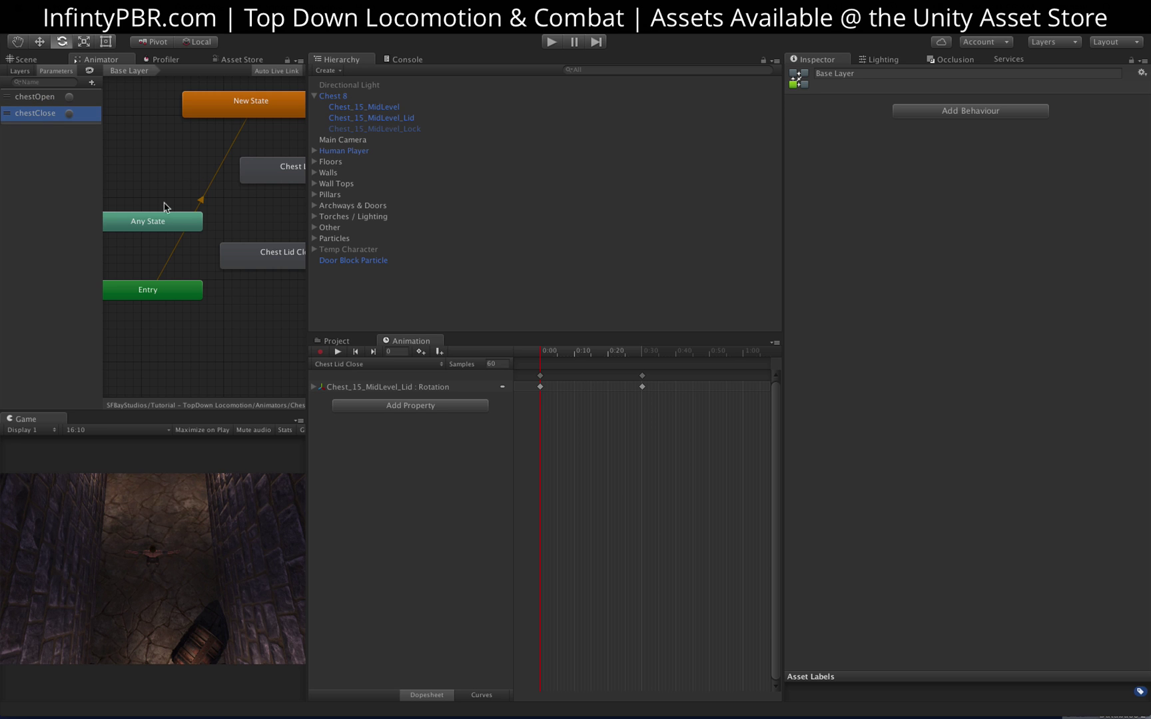
Make transitions from Any State to Chest Lid Open and from Any State to Chest Lid Close
right_click(165, 215)
click(213, 223)
click(266, 173)
right_click(178, 214)
click(226, 223)
click(257, 253)
Add the chestClose condition to the Chest Lid Close transition and the chestOpen condition to the Chest Lid Open transition
click(1108, 370)
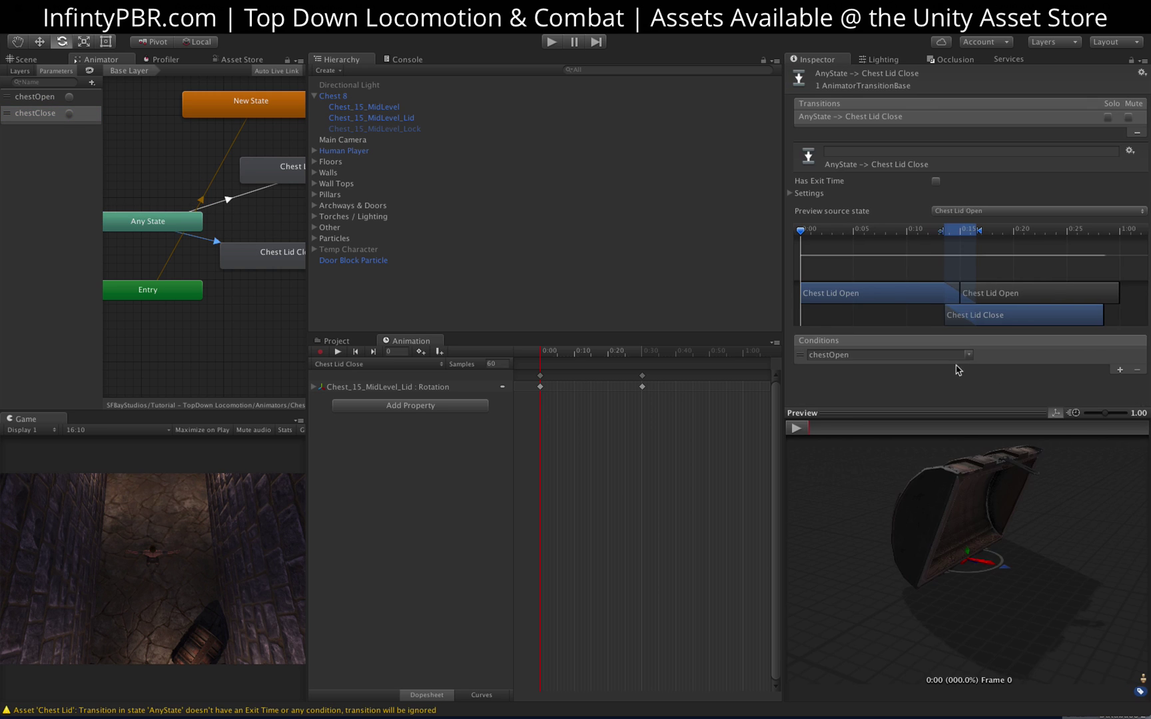
click(956, 366)
click(923, 378)
click(967, 355)
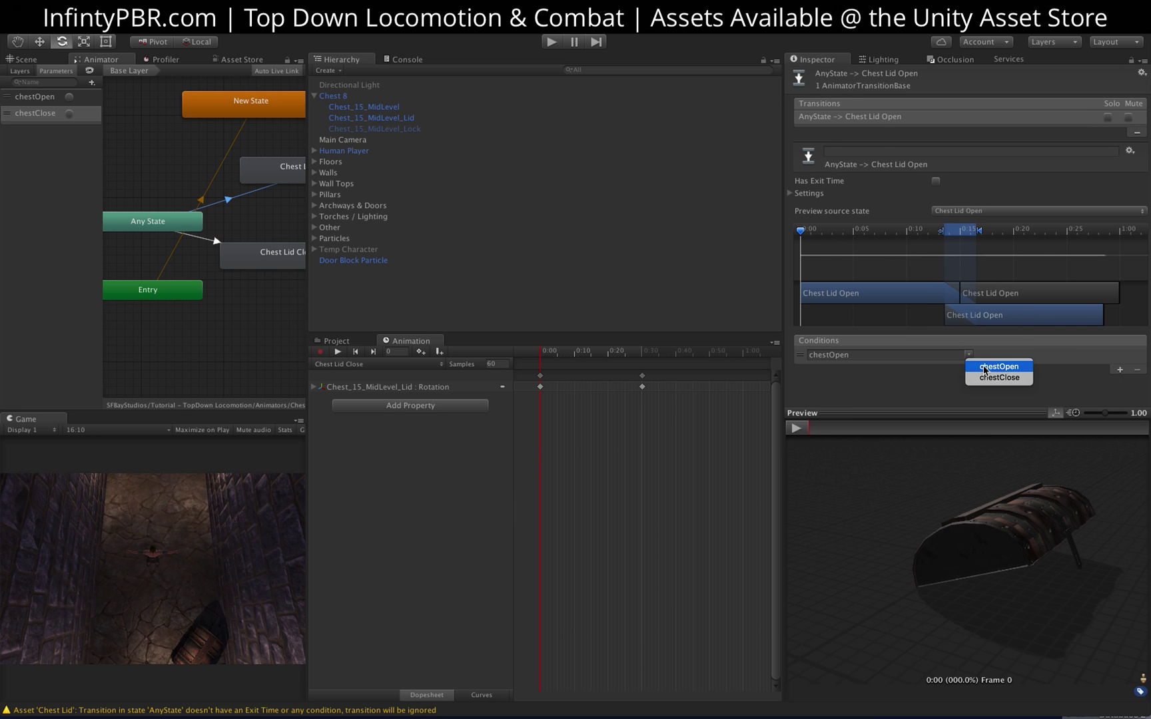
click(992, 366)
Turn off Loop Time for the Chest Lid Close and Chest Lid Open clips in the Animators folder
click(336, 340)
click(506, 387)
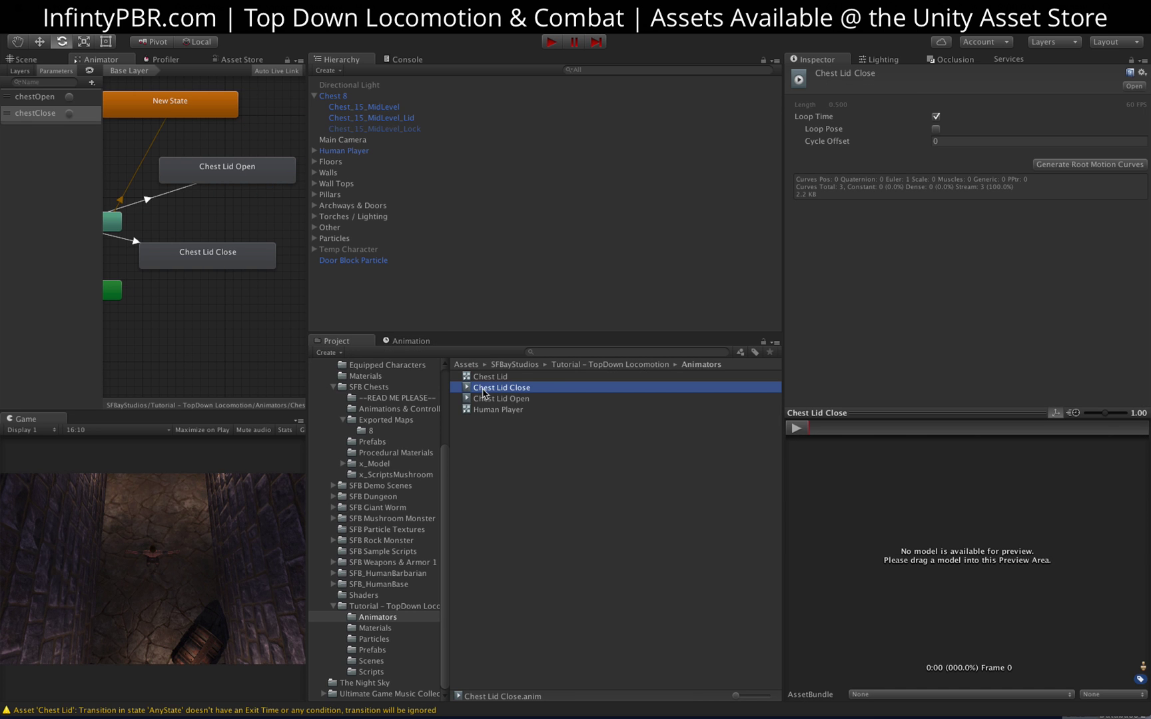
click(936, 116)
click(501, 399)
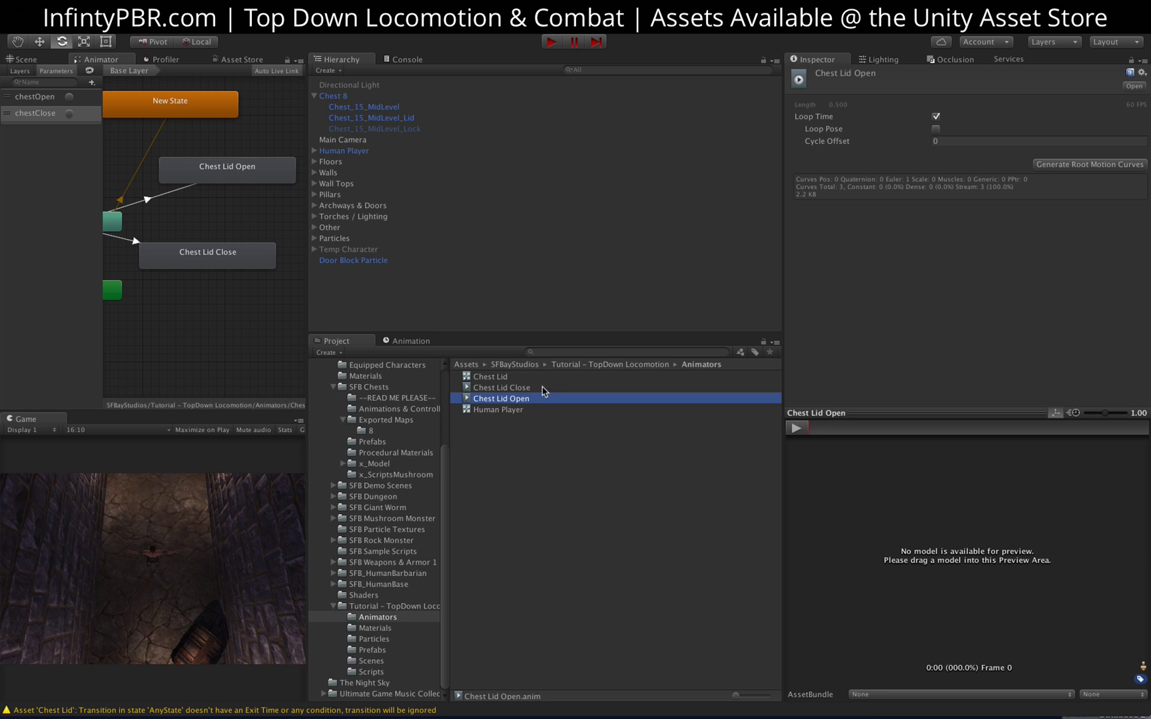
click(936, 116)
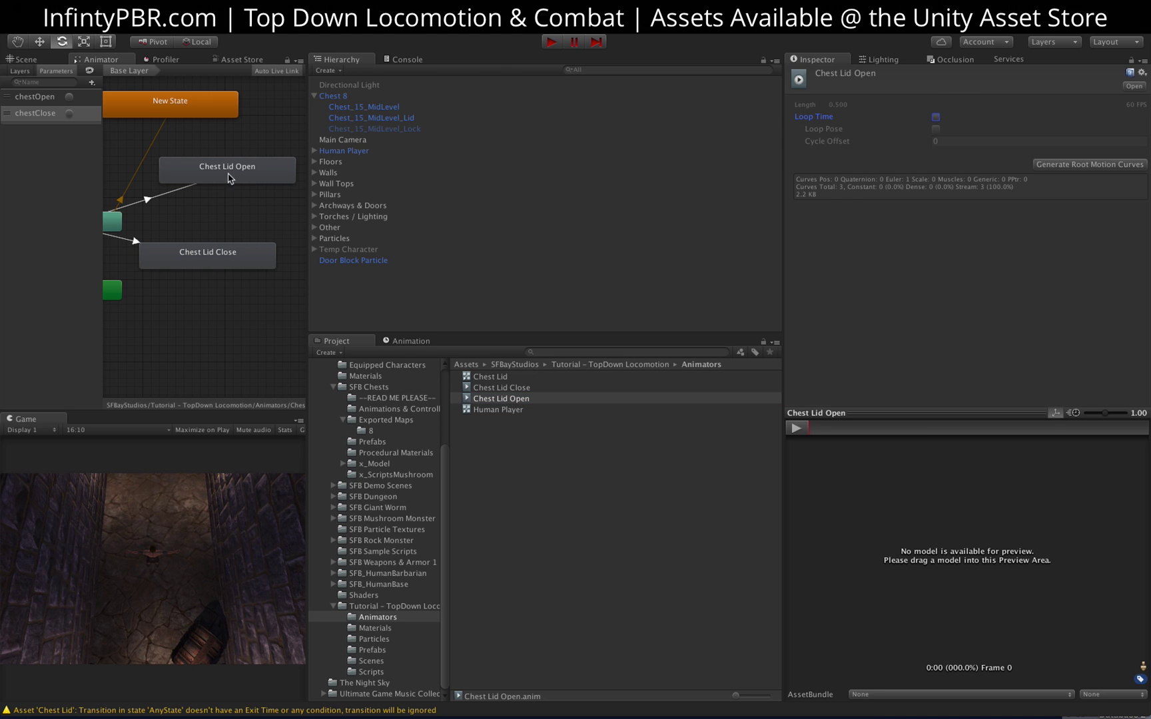
Test opening the chest beside the blocked door in the running game, and end play mode
click(24, 59)
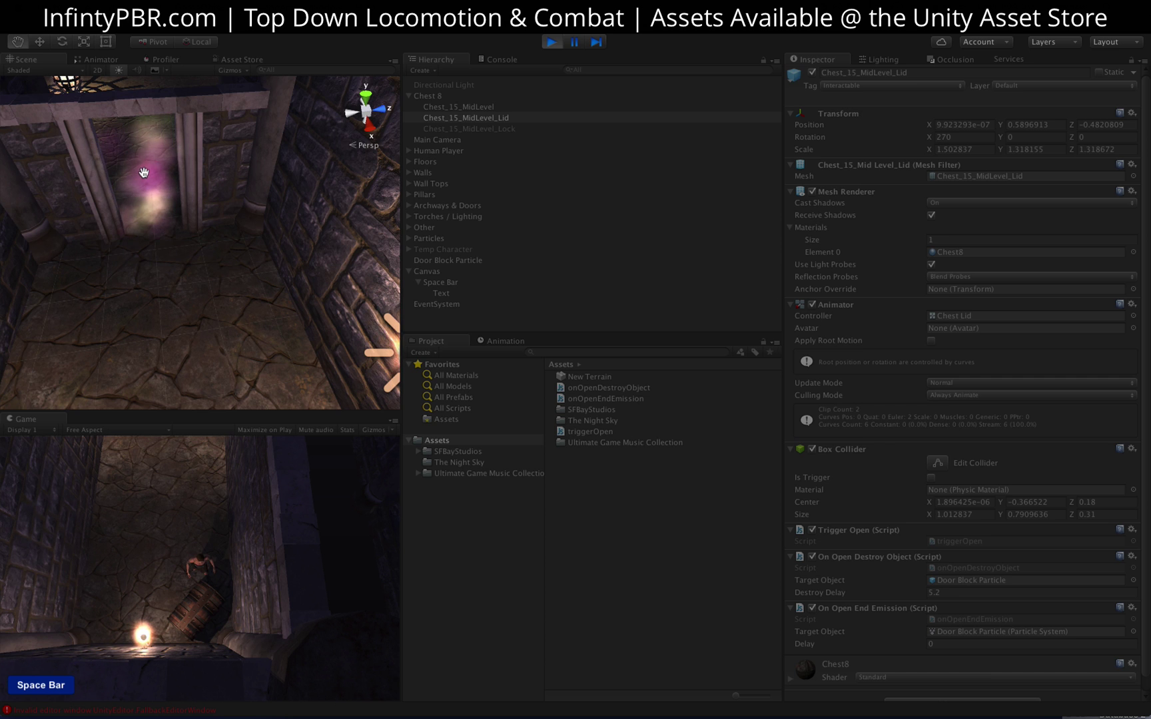
key(space)
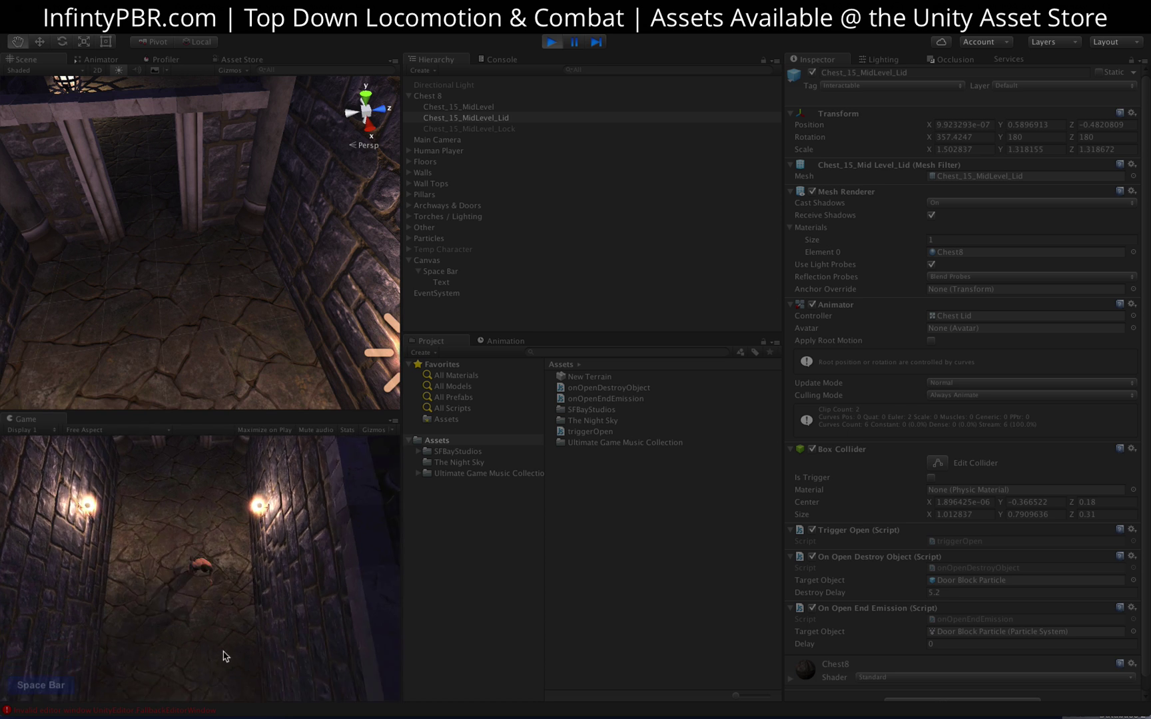
key(ctrl+p)
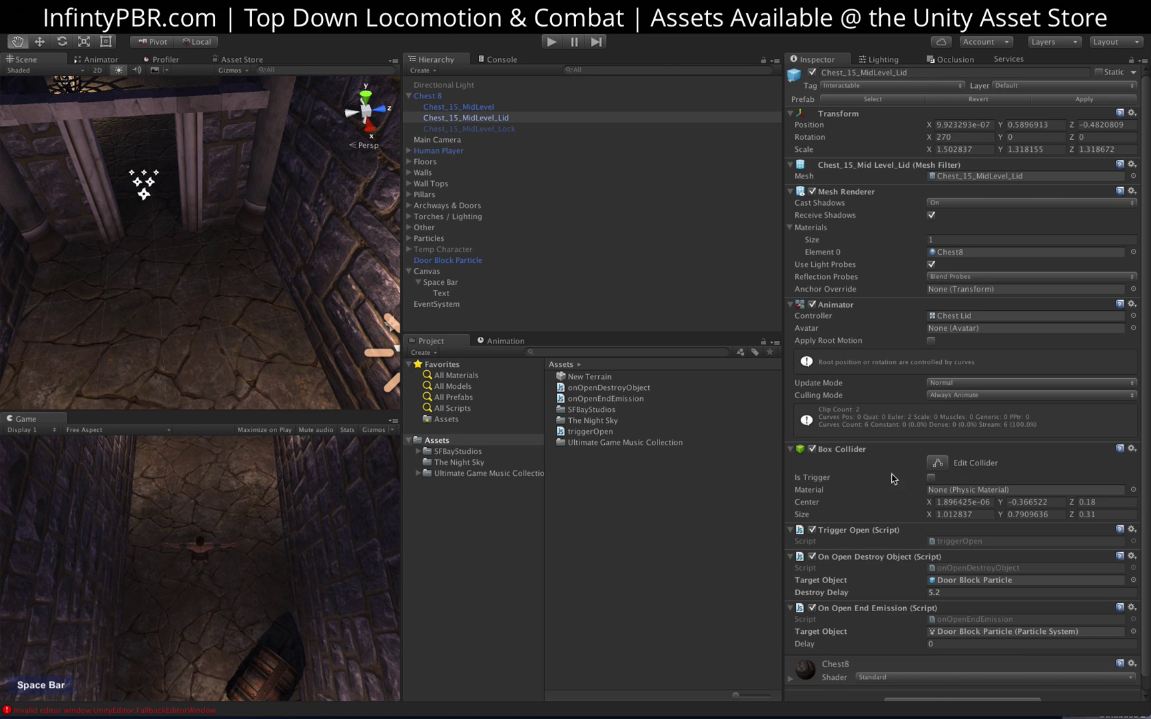
Examine the CallOpen function of the lid's triggerOpen script in the code editor and return to Unity
scroll(845, 560, down, 1)
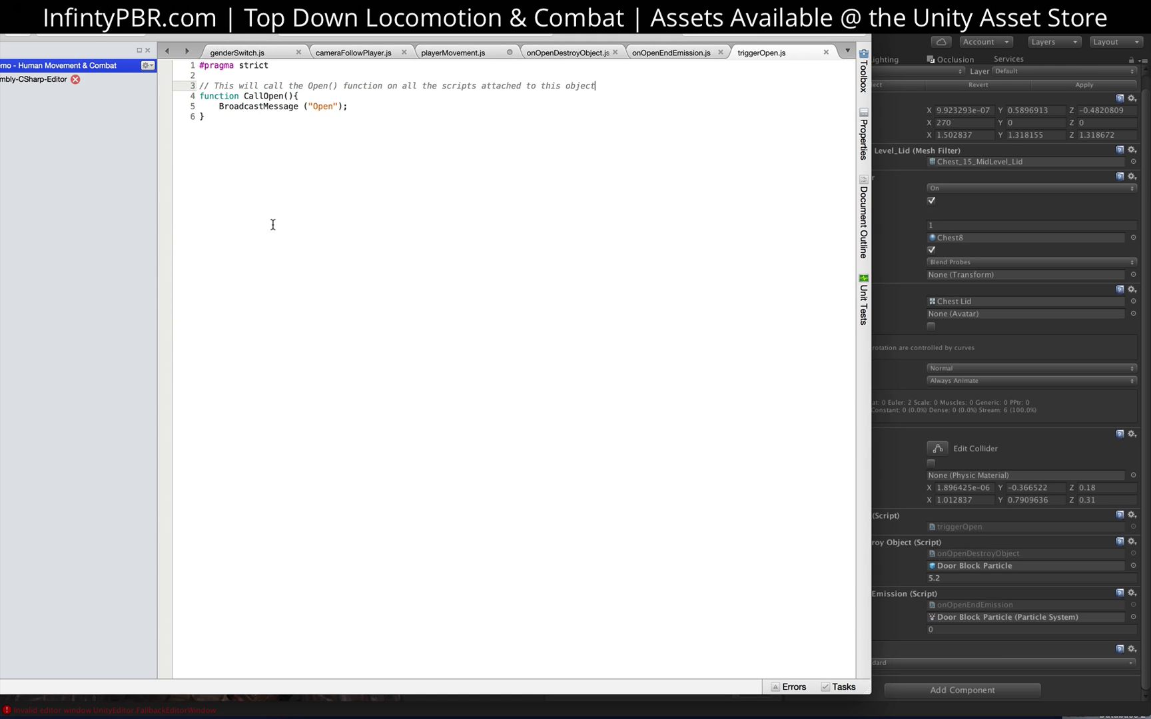
drag(224, 119, 192, 100)
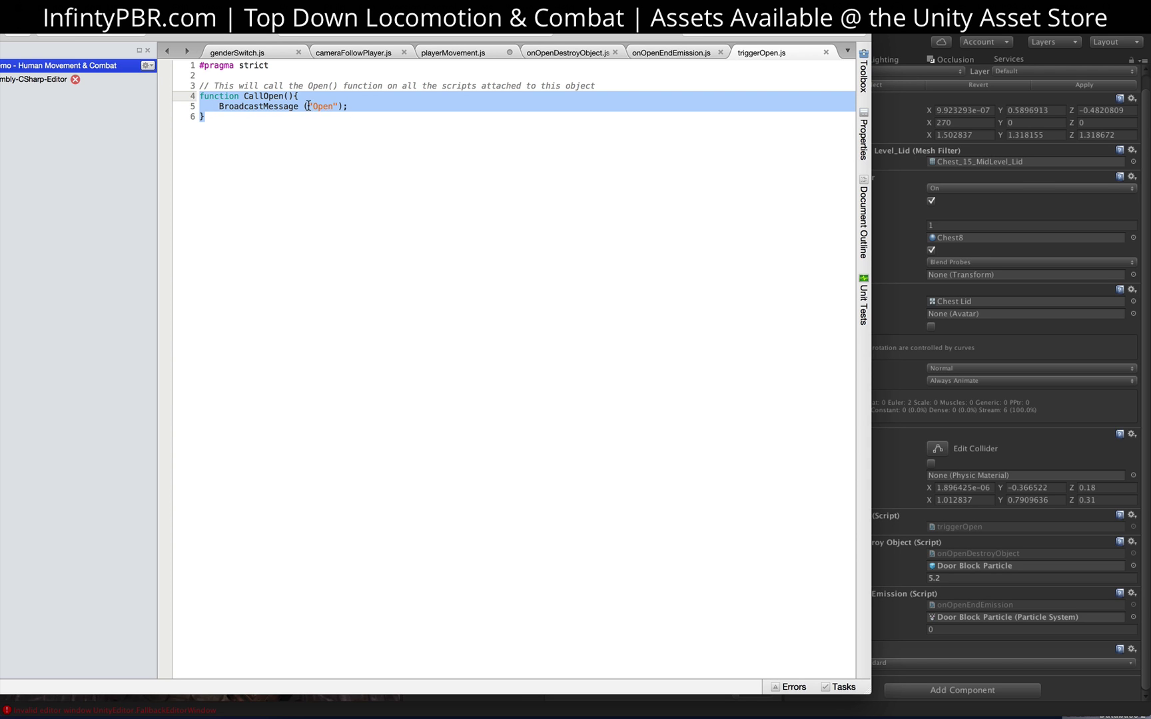
click(387, 126)
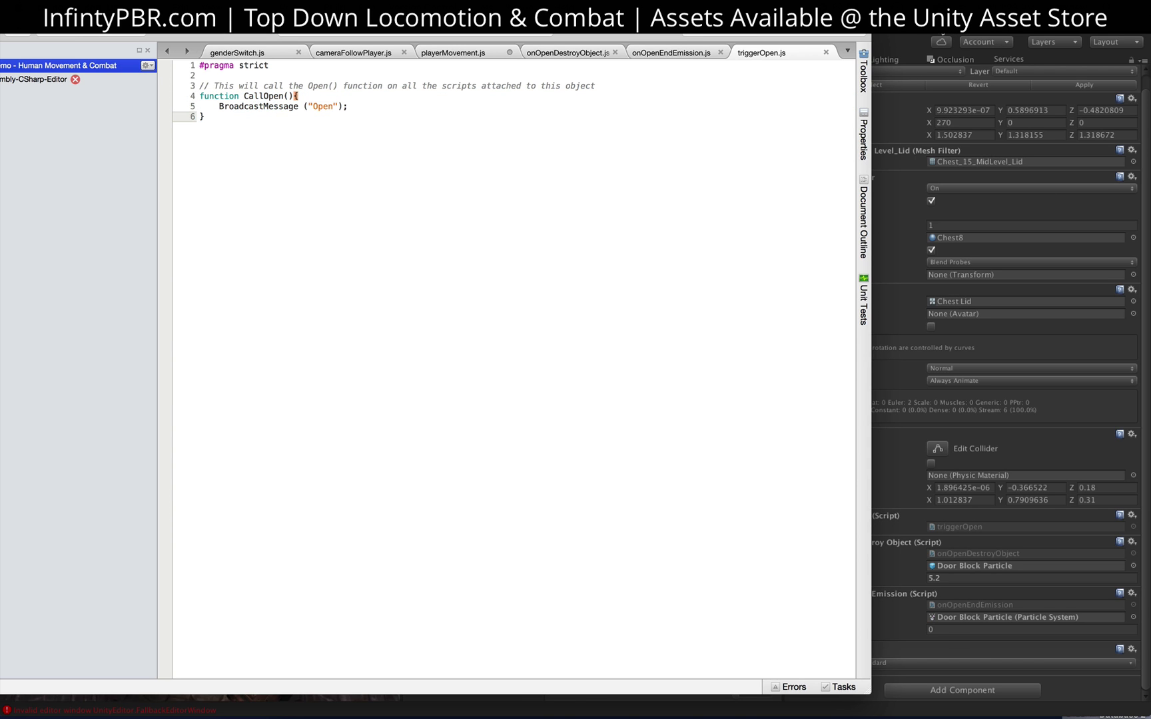
click(945, 643)
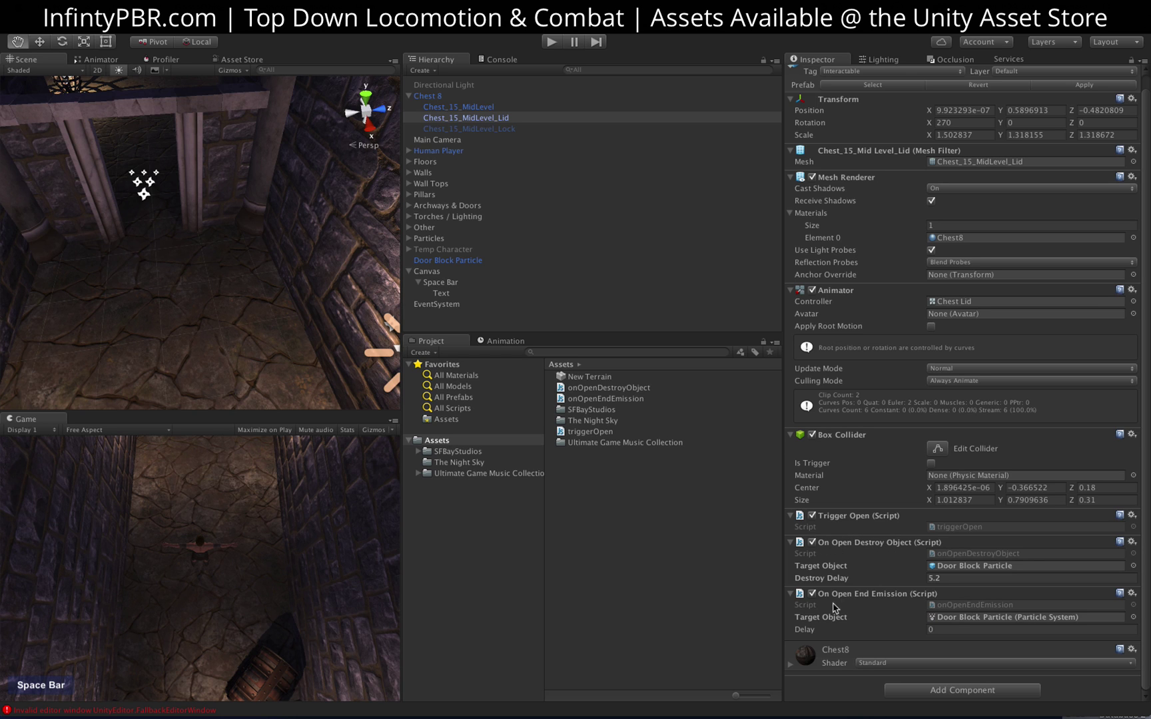
Examine the onOpenDestroyObject script's variables, targetObject check and Destroy call in the code editor, and return to Unity
double_click(966, 554)
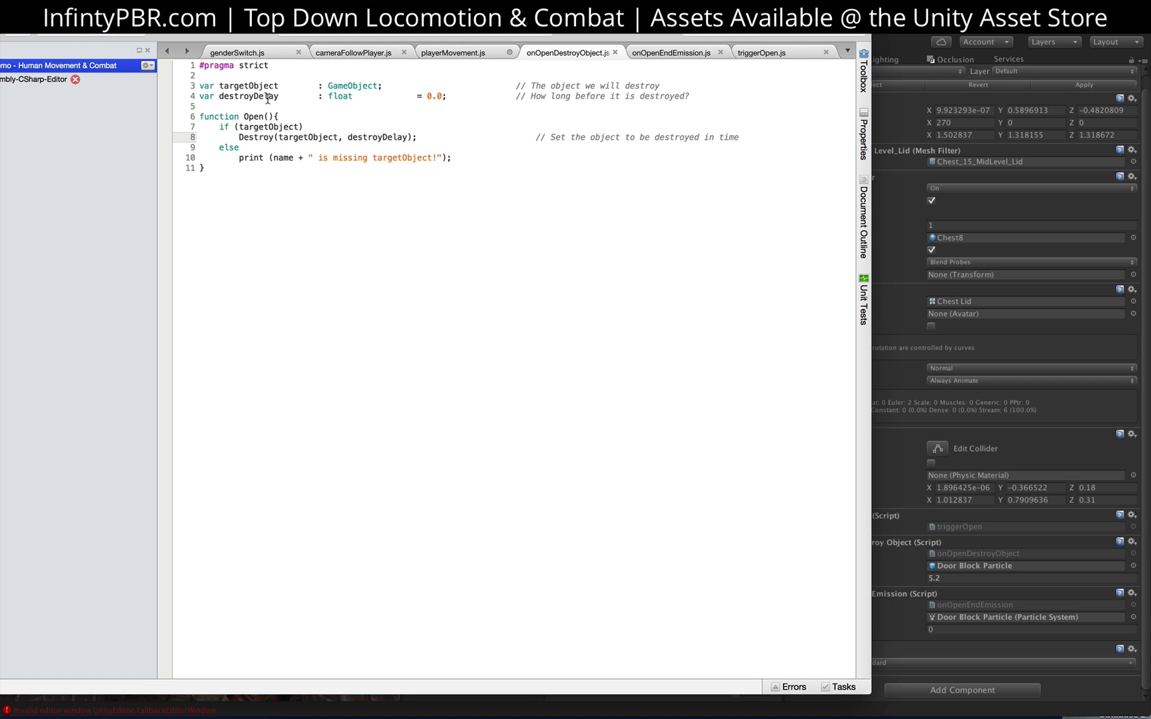
double_click(246, 86)
double_click(240, 96)
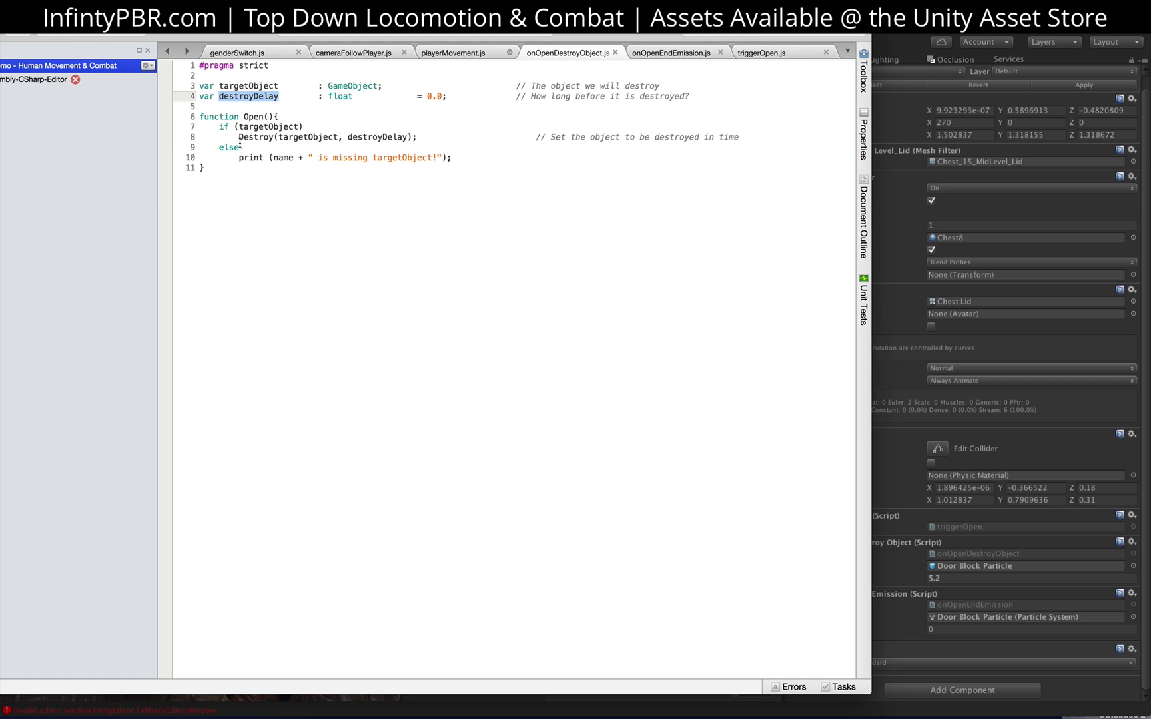
drag(239, 137, 420, 137)
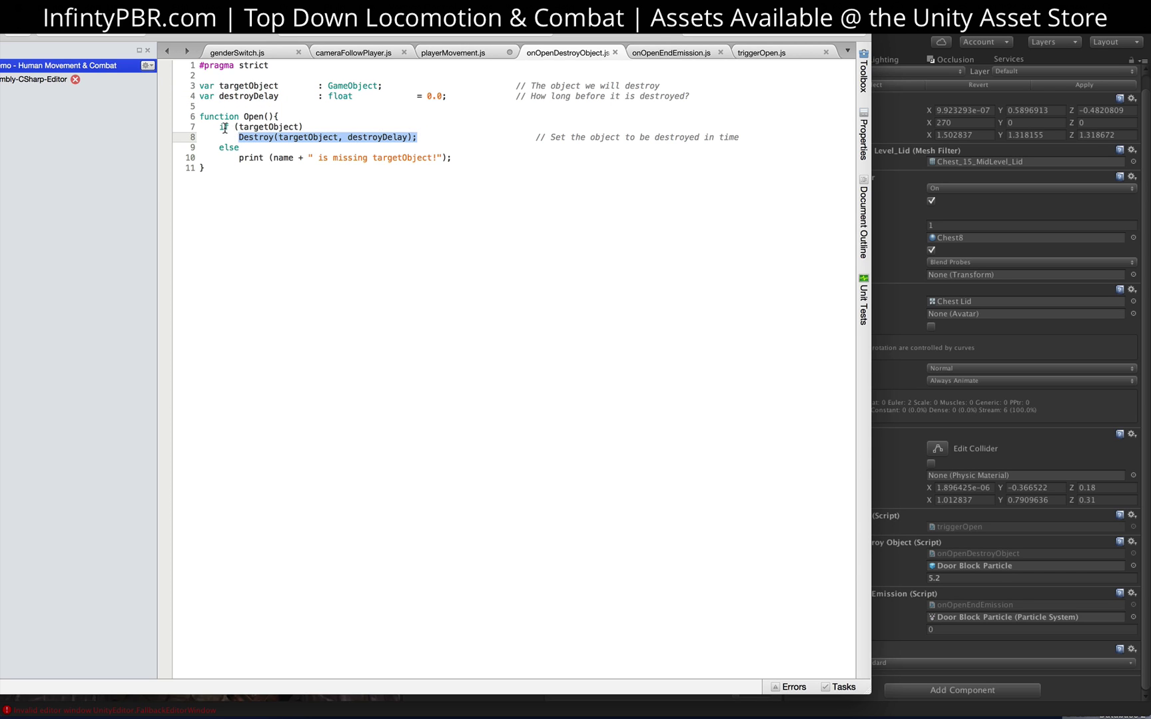
drag(220, 126, 303, 127)
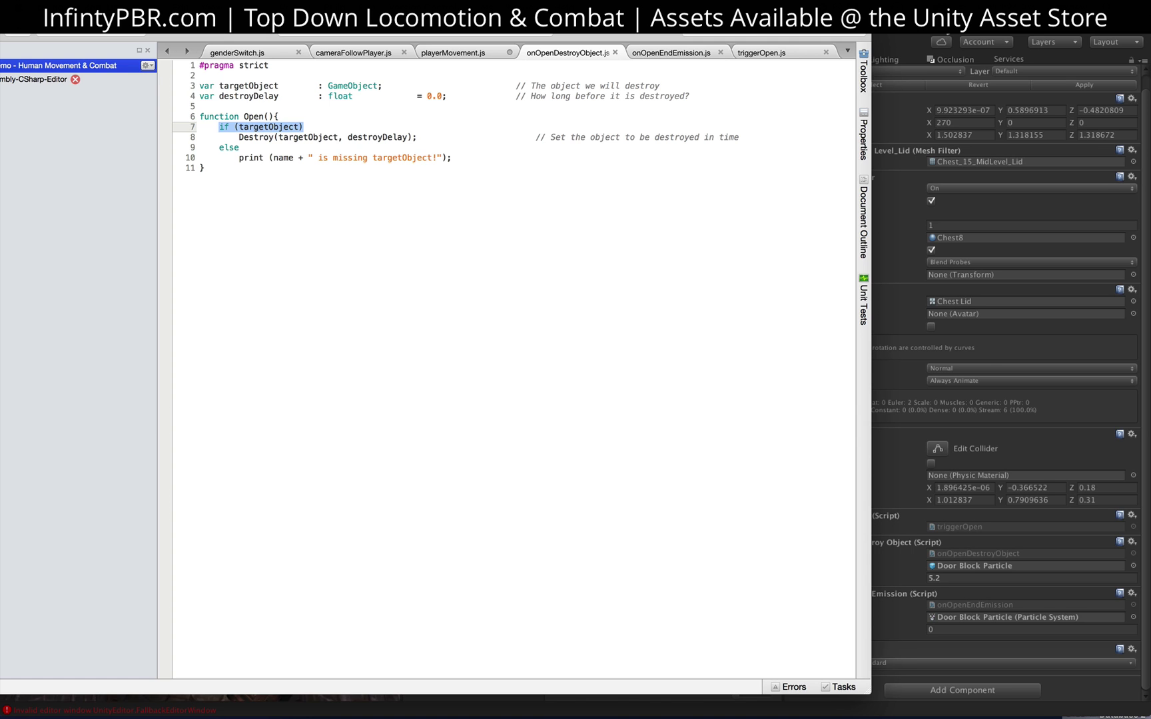
click(878, 58)
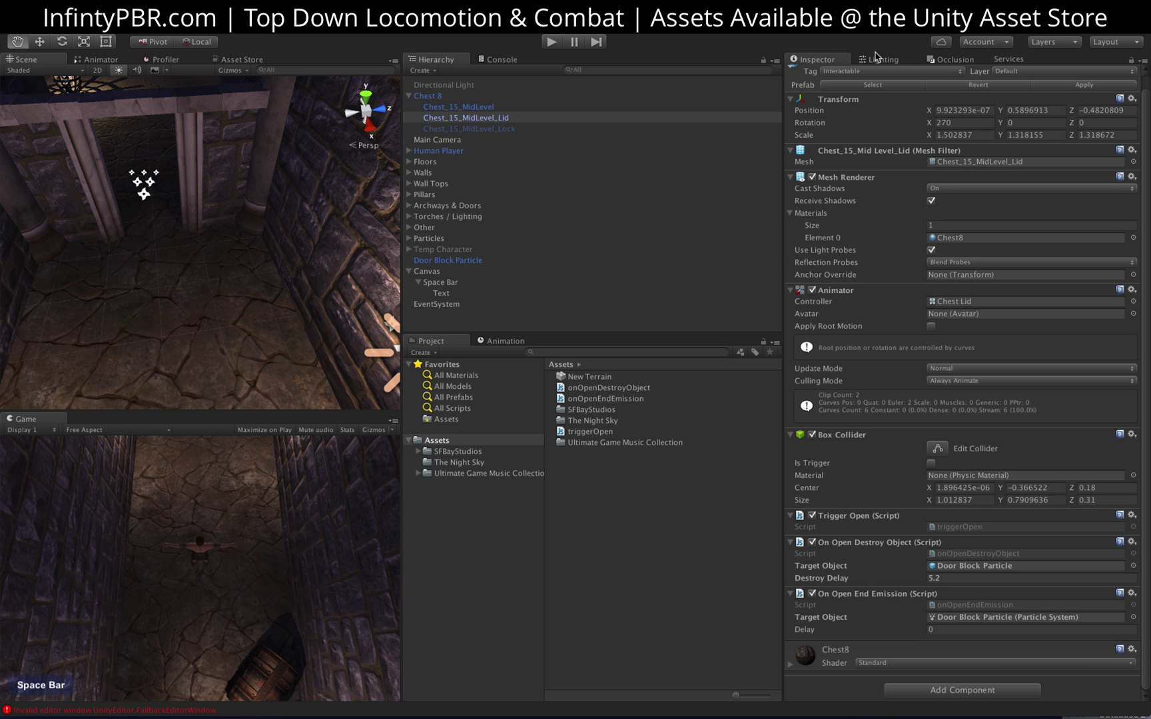
Examine the onOpenEndEmission script's ParticleSystem target, delay and emission-disabling lines in the code editor, and return to Unity
double_click(959, 606)
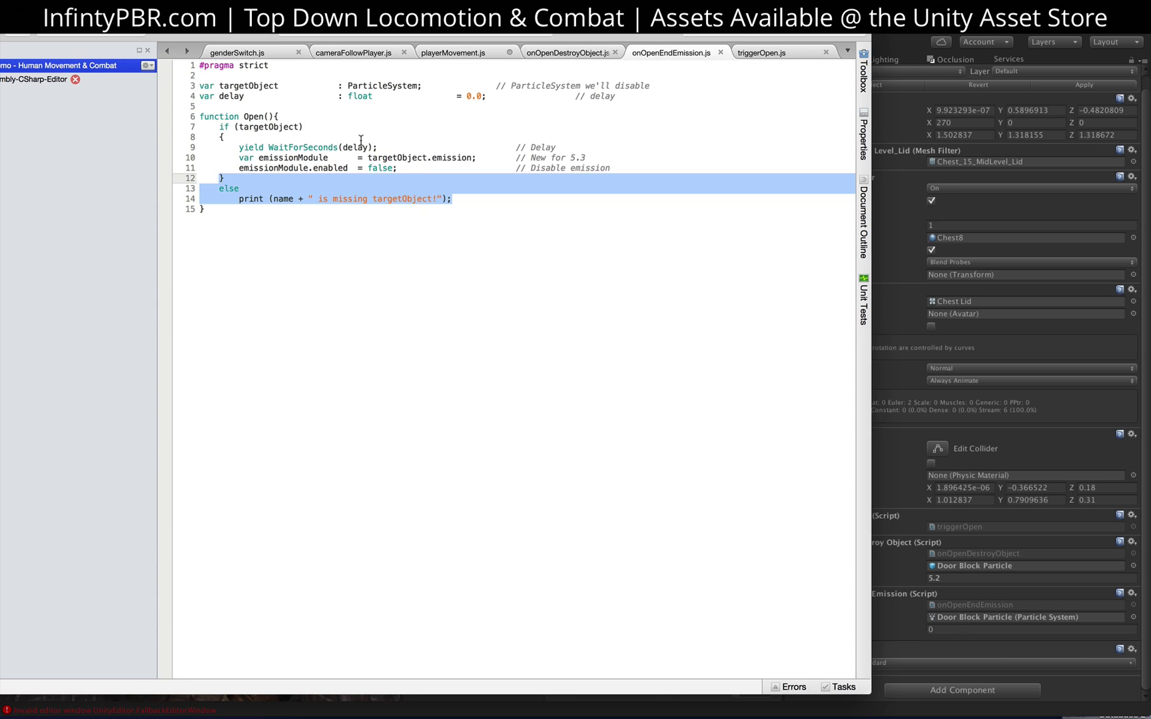
double_click(227, 85)
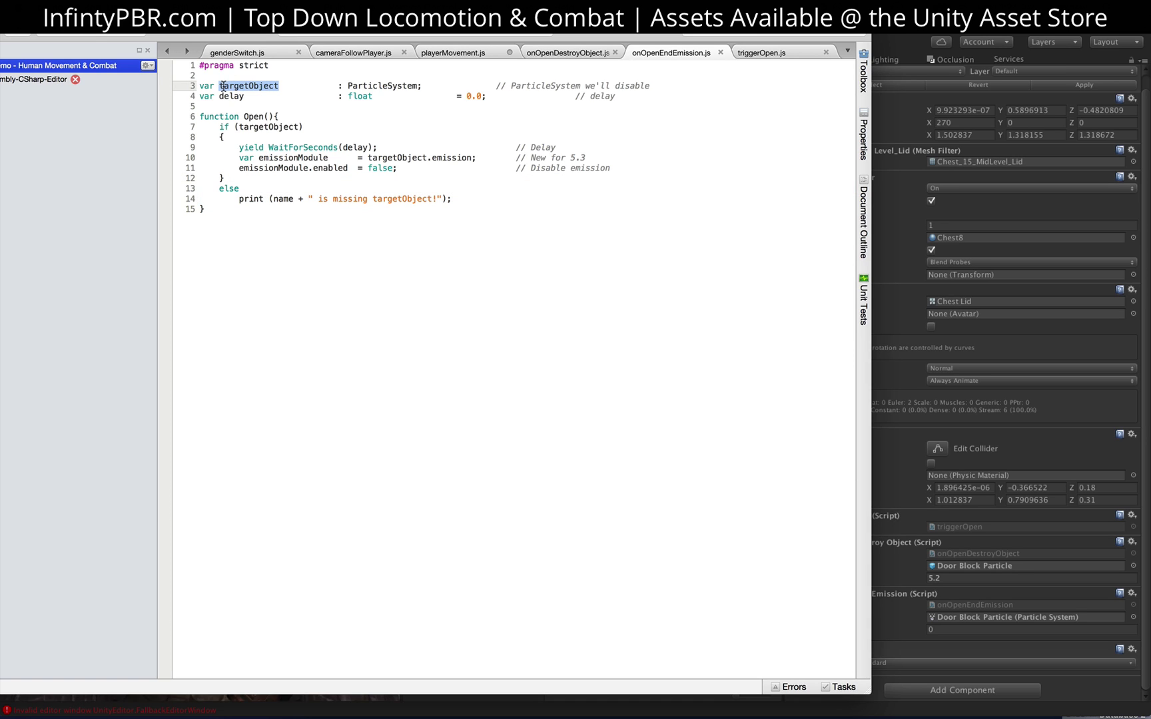
double_click(378, 85)
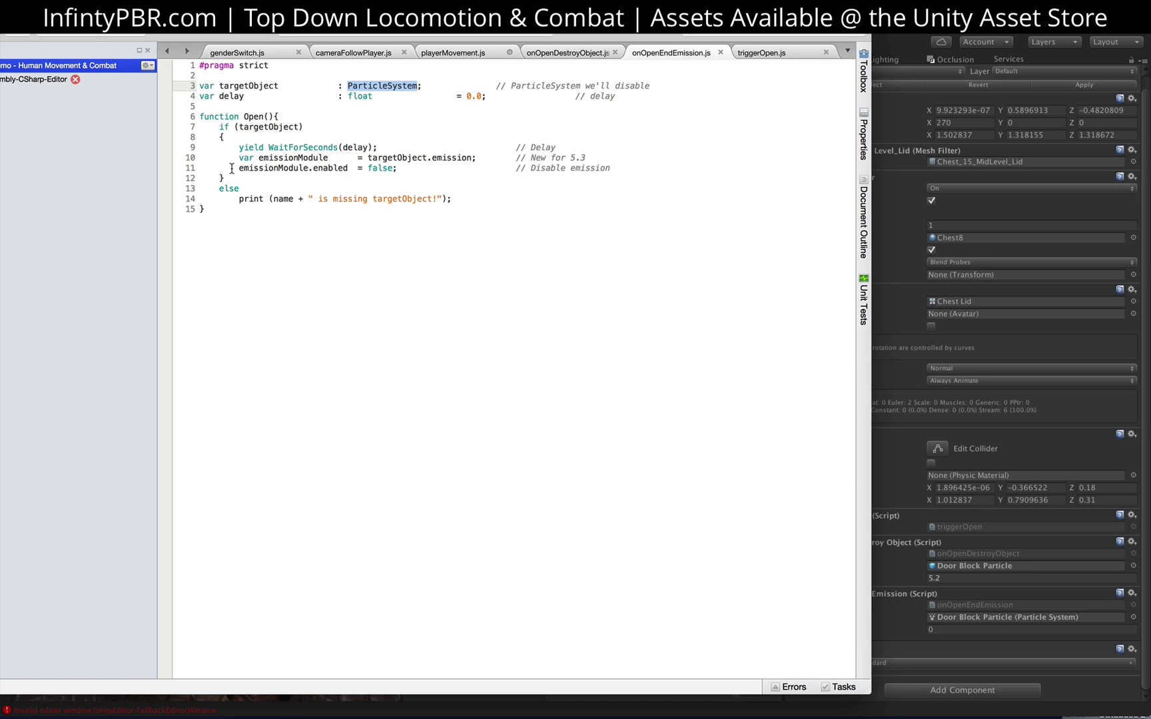
drag(237, 148, 439, 147)
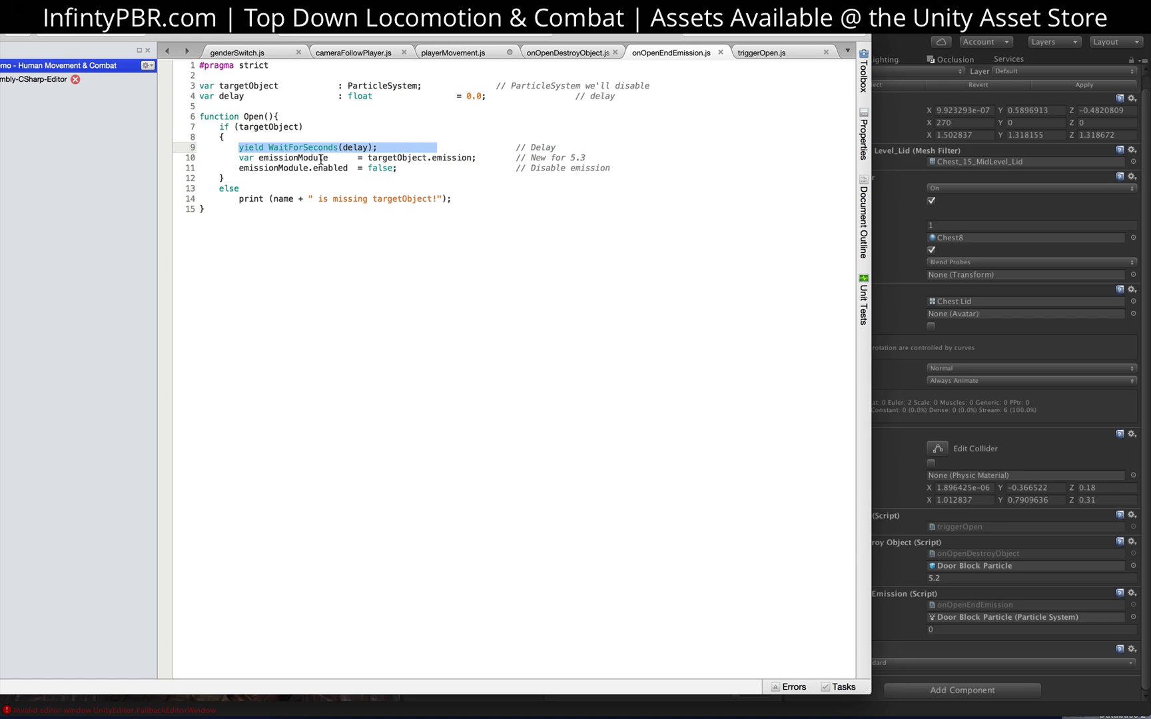
right_click(234, 158)
key(Escape)
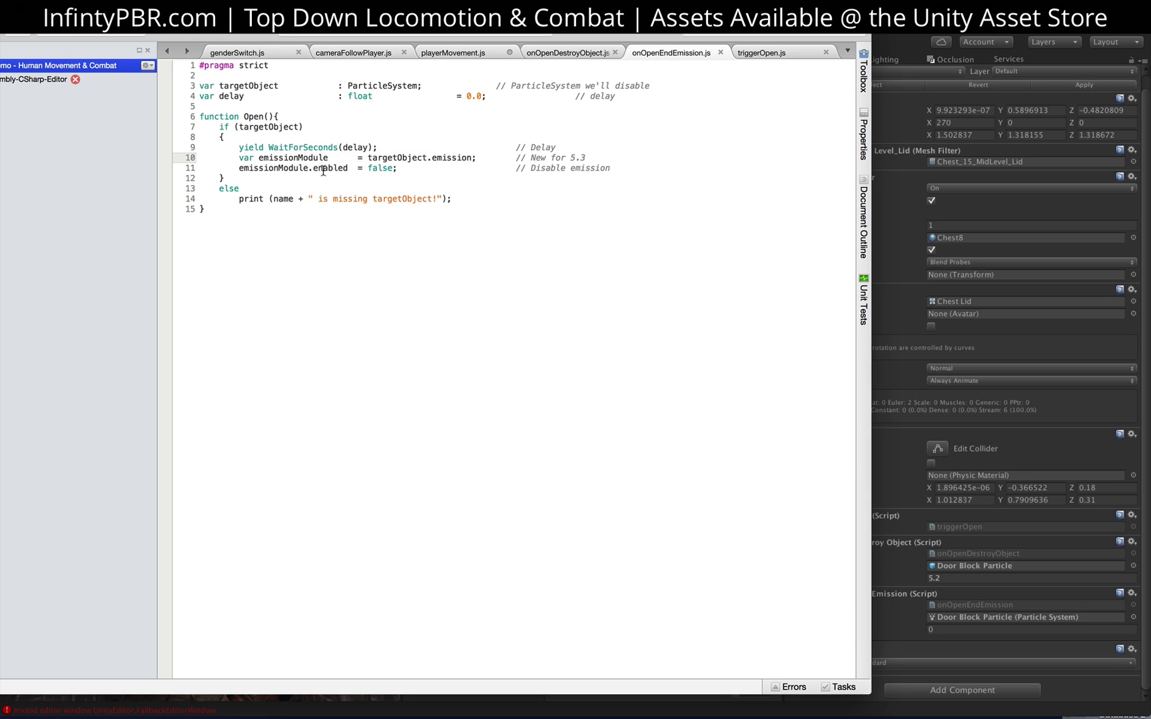
drag(234, 167, 426, 167)
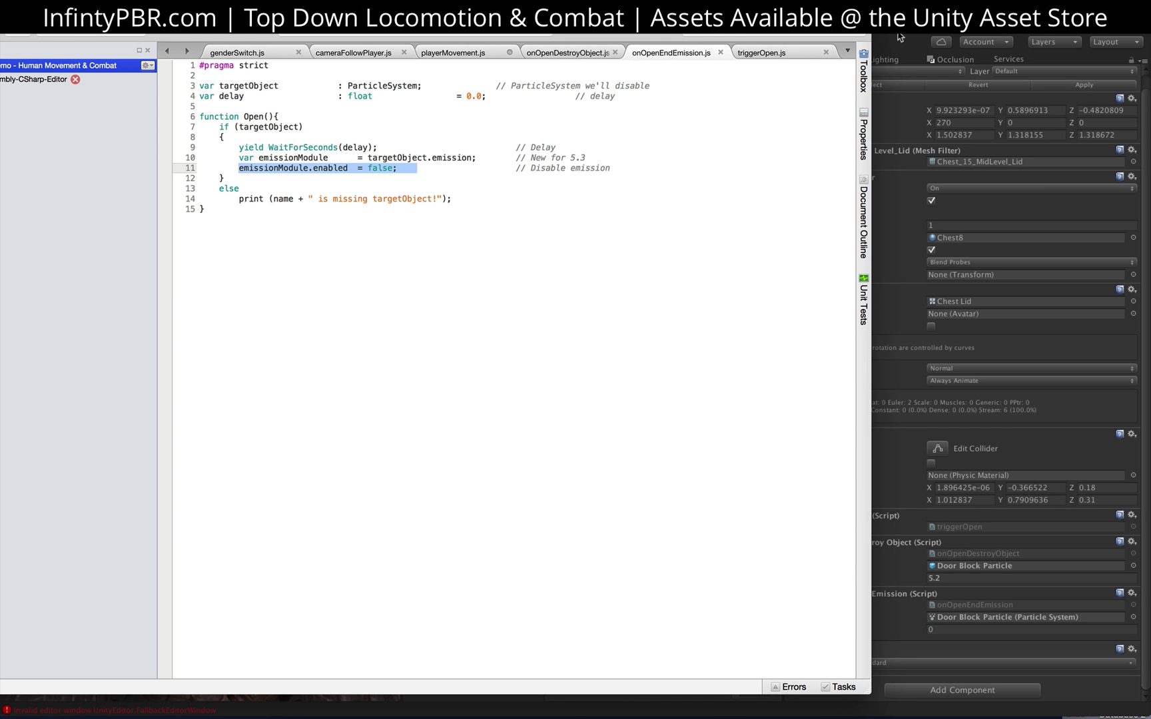
click(872, 53)
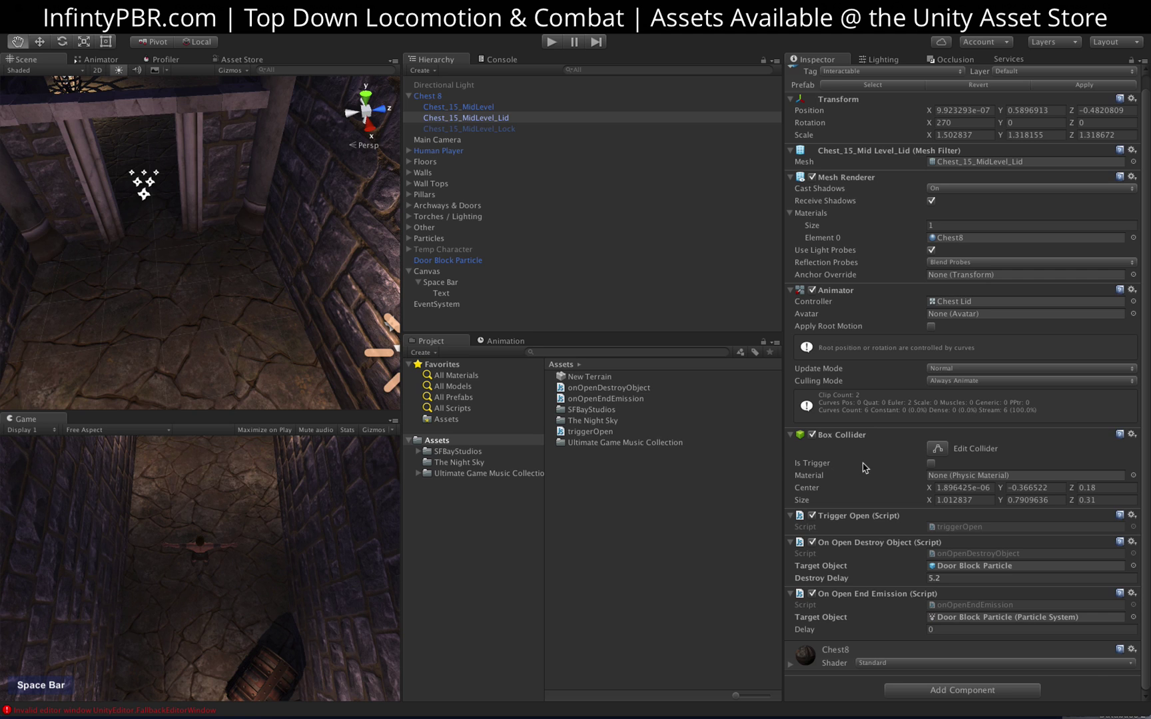
Inspect the function choices of the CallOpen event at frame 29 of the Chest Lid Open clip, and close the event editor
click(499, 342)
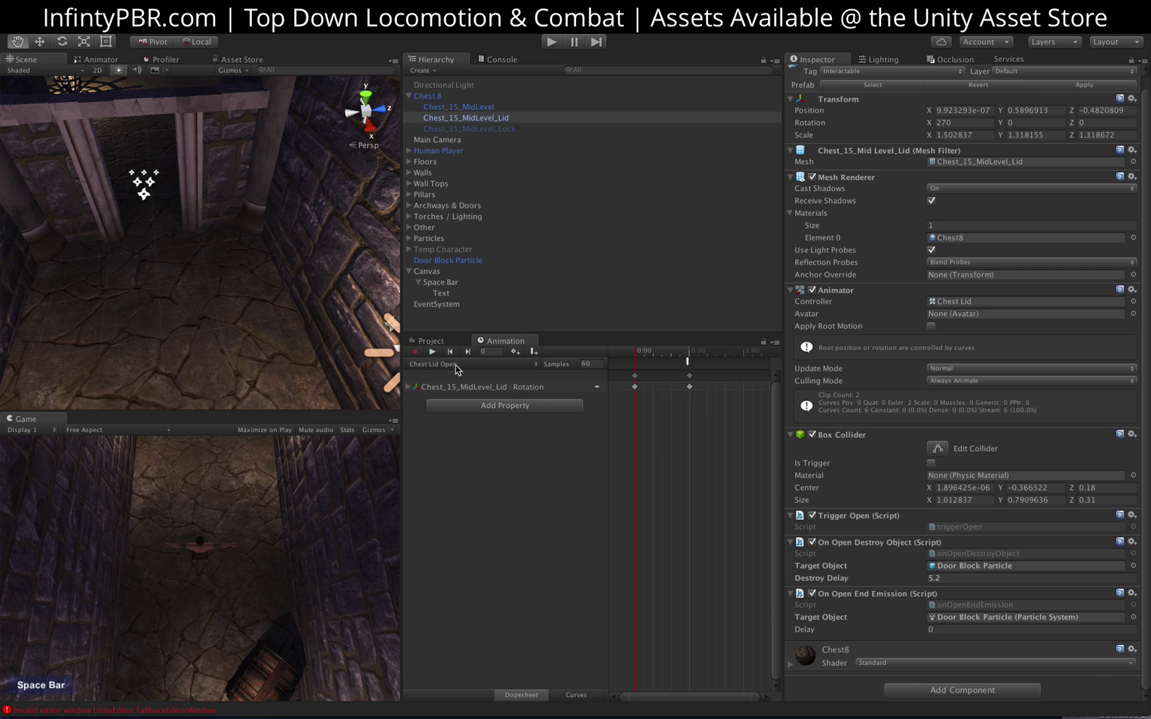
click(687, 353)
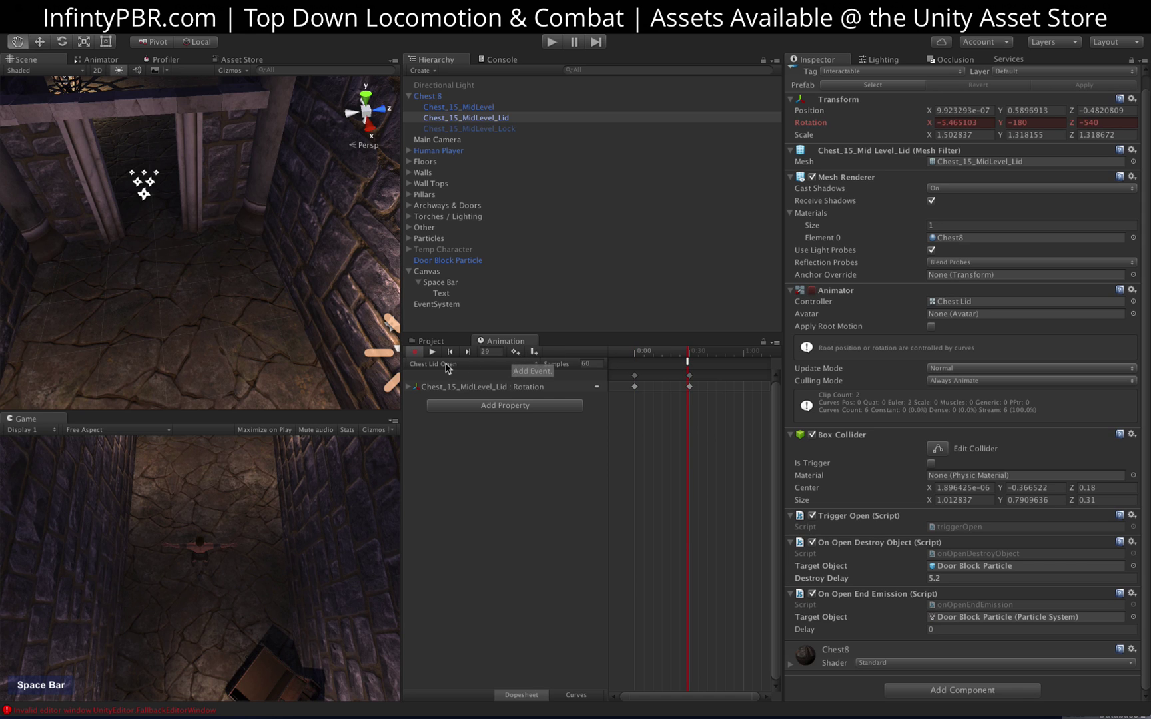
double_click(688, 361)
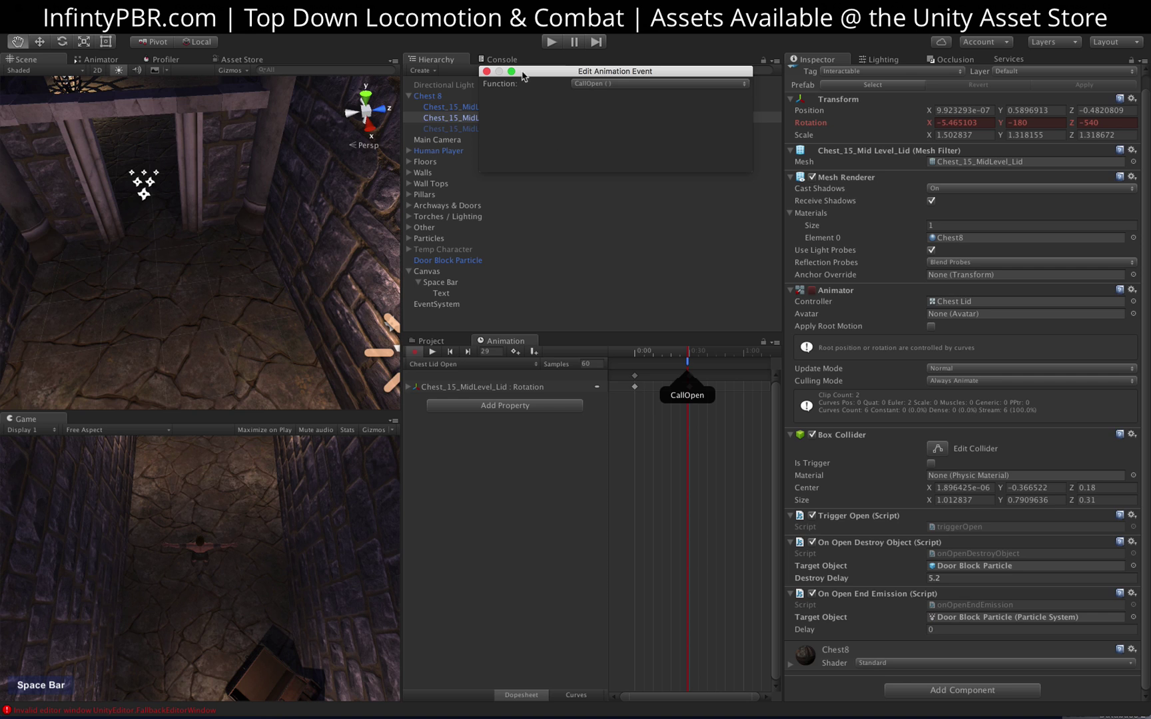
click(597, 84)
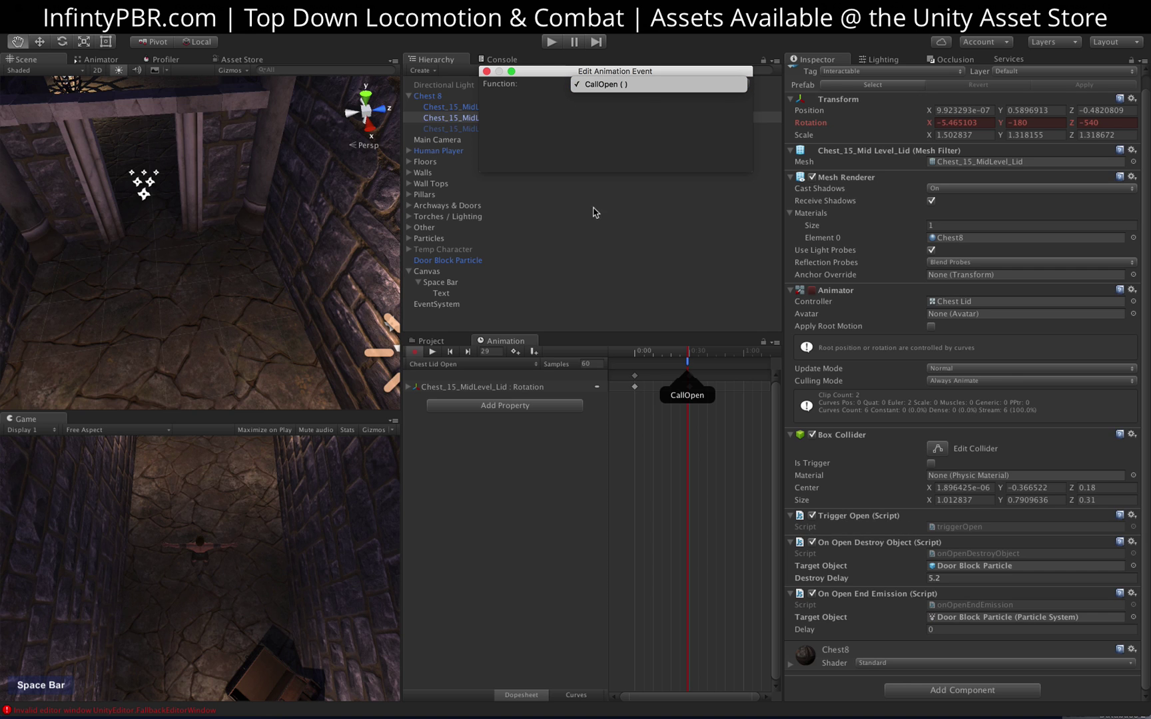
click(585, 163)
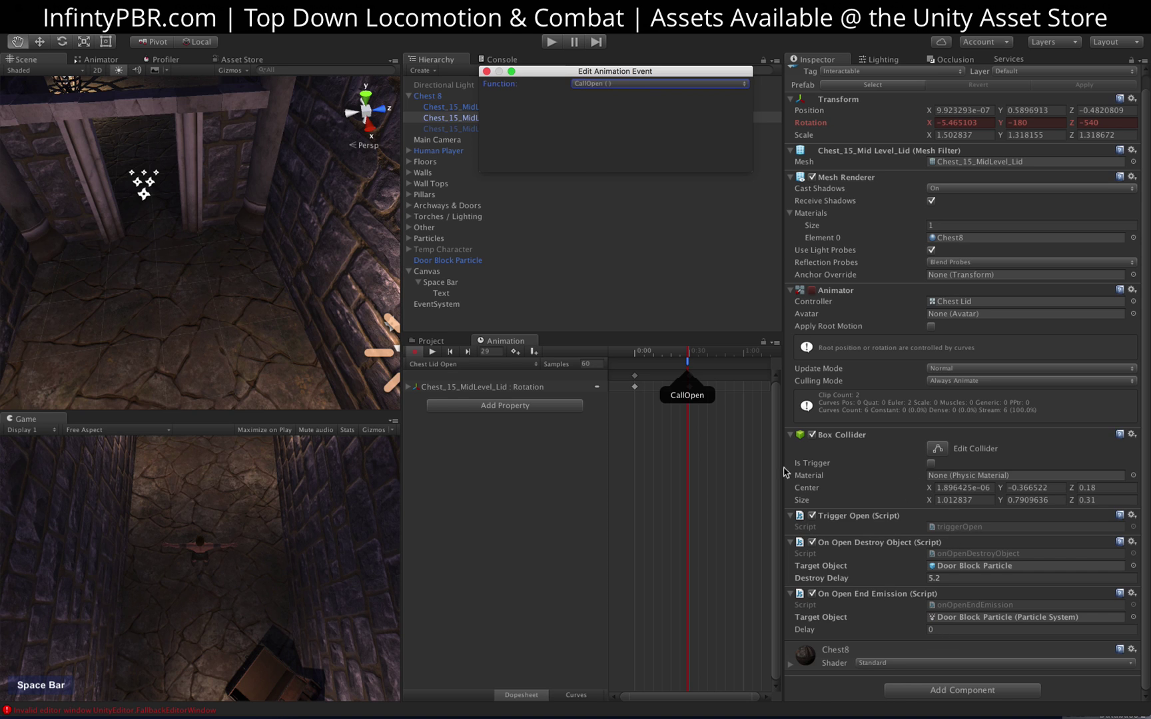
click(486, 72)
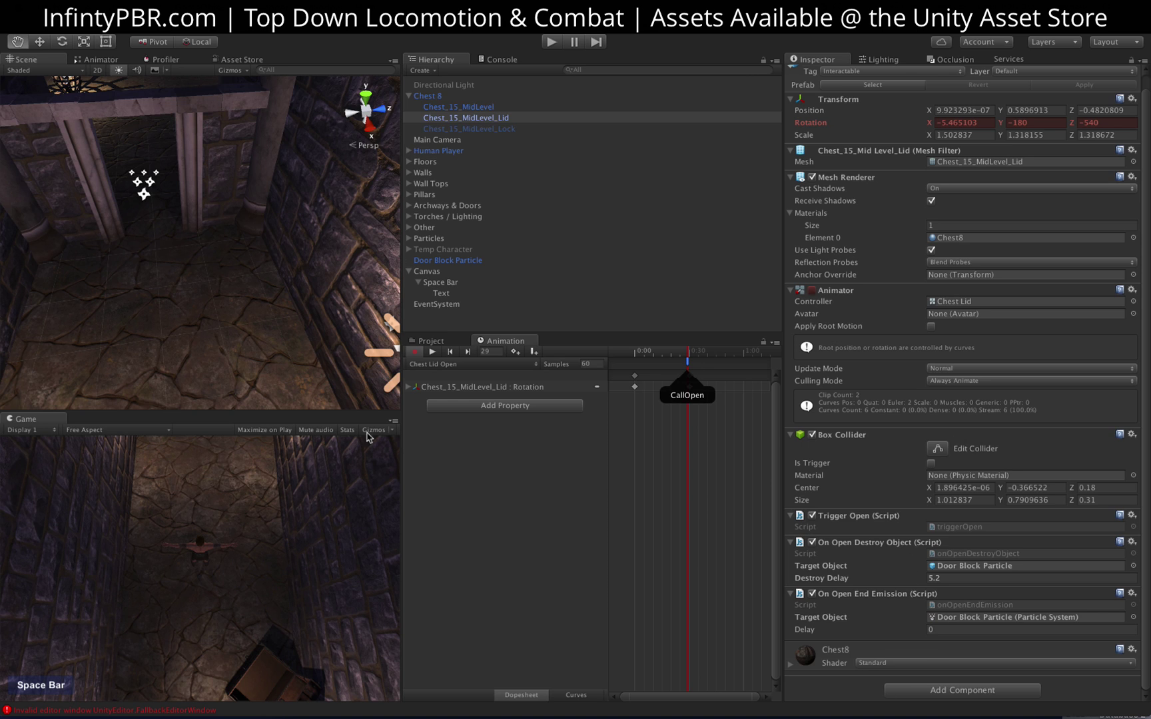
Frame the Human Player in the Scene view to inspect its colliders, and open its playerInteraction script in the code editor
click(439, 151)
key(f)
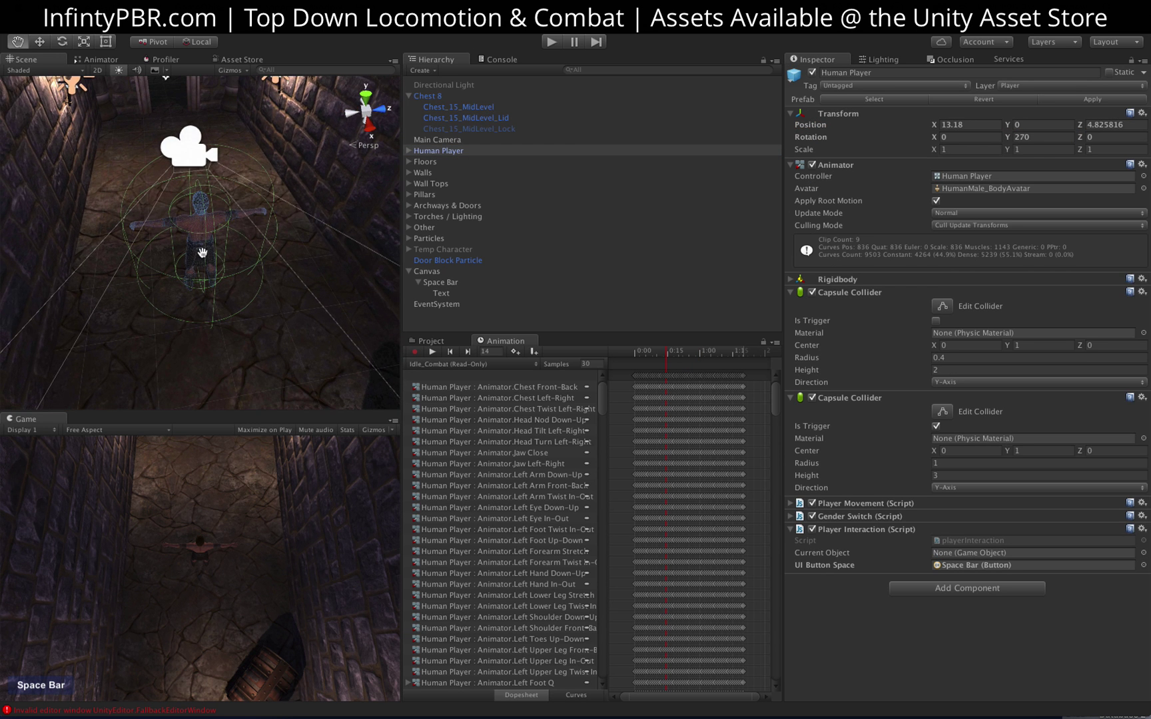
alt+drag(202, 252, 218, 209)
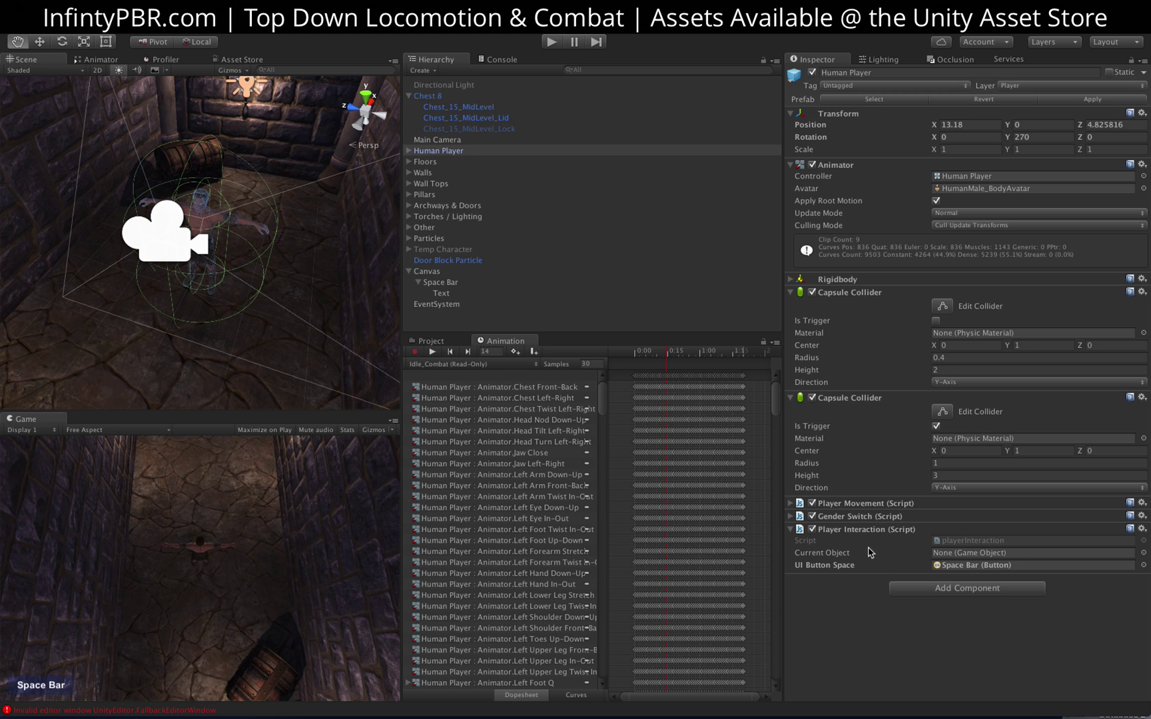
double_click(969, 541)
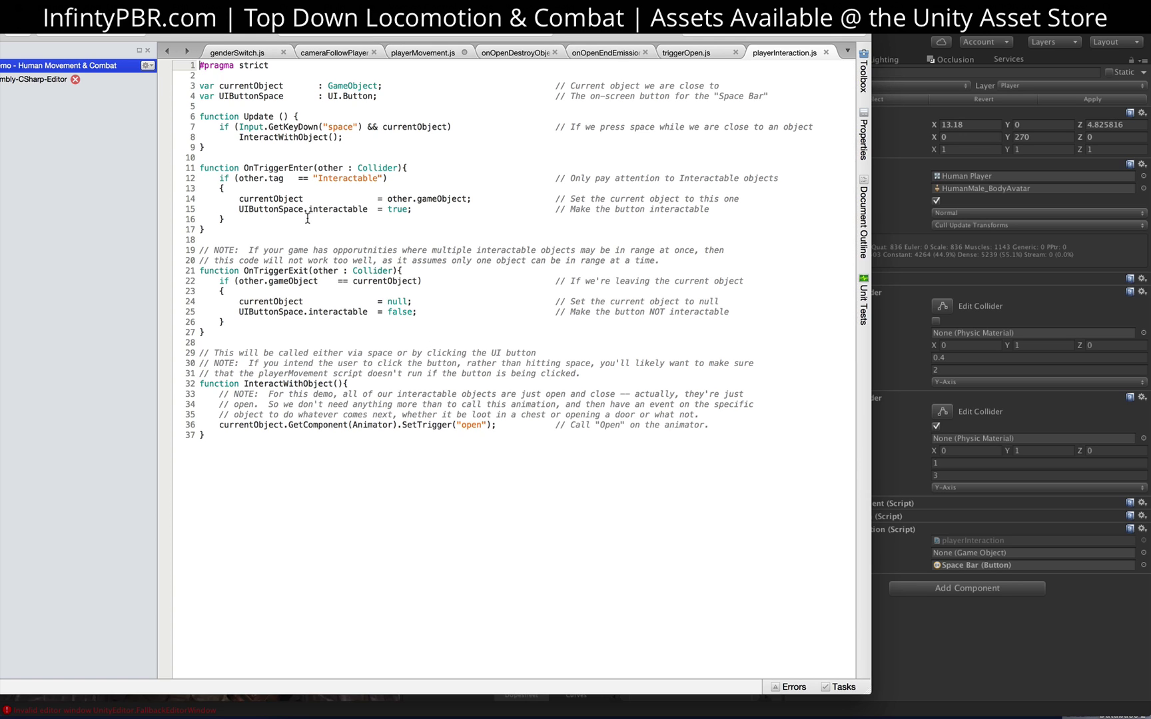
Examine OnTriggerEnter's Interactable tag check, currentObject assignment and UIButtonSpace.interactable line in playerInteraction, and return to Unity
double_click(245, 167)
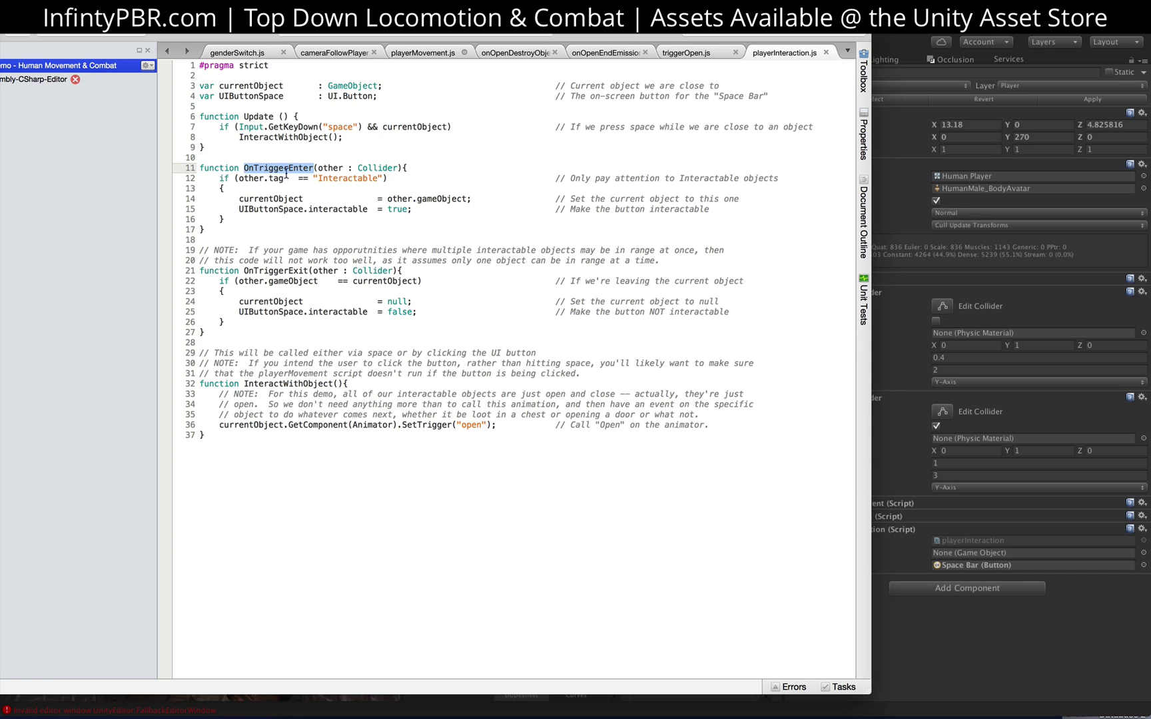
drag(216, 178, 251, 187)
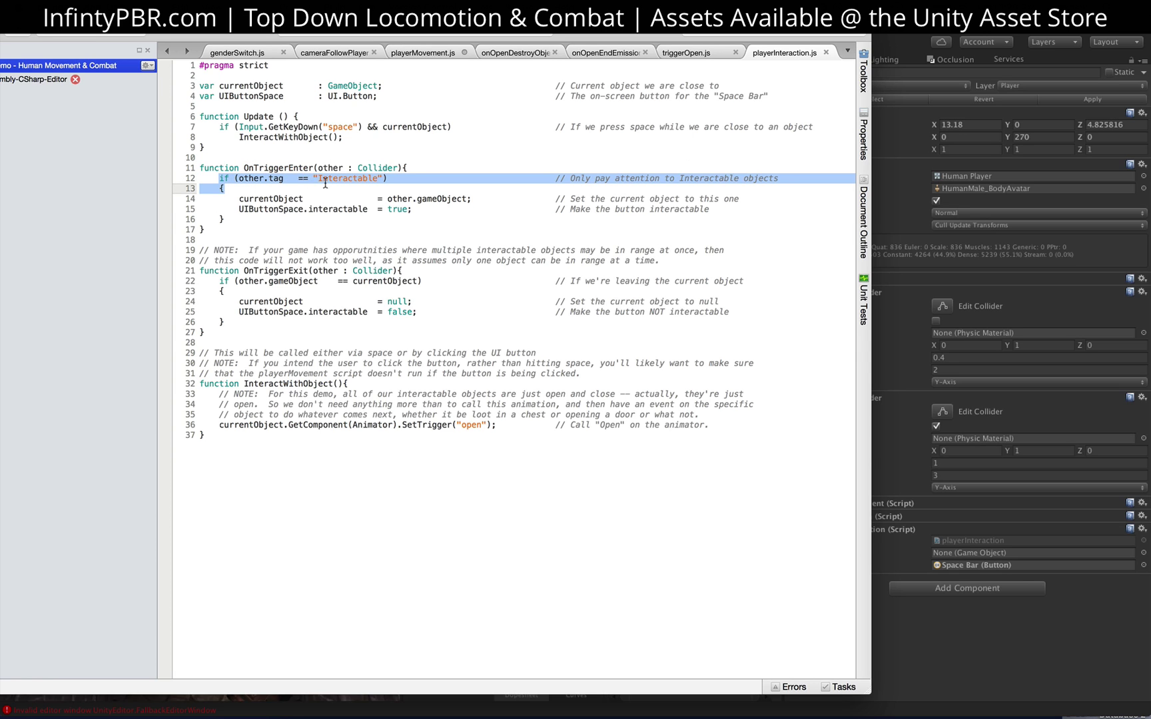
right_click(236, 199)
click(237, 200)
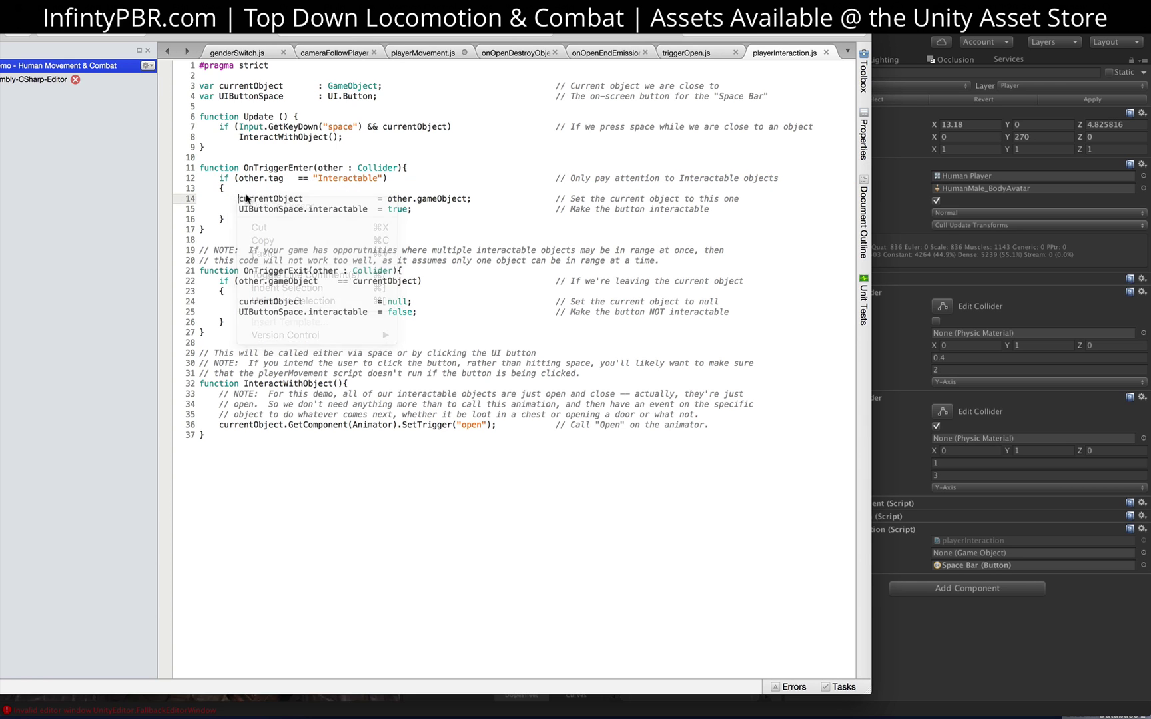
right_click(236, 200)
double_click(305, 197)
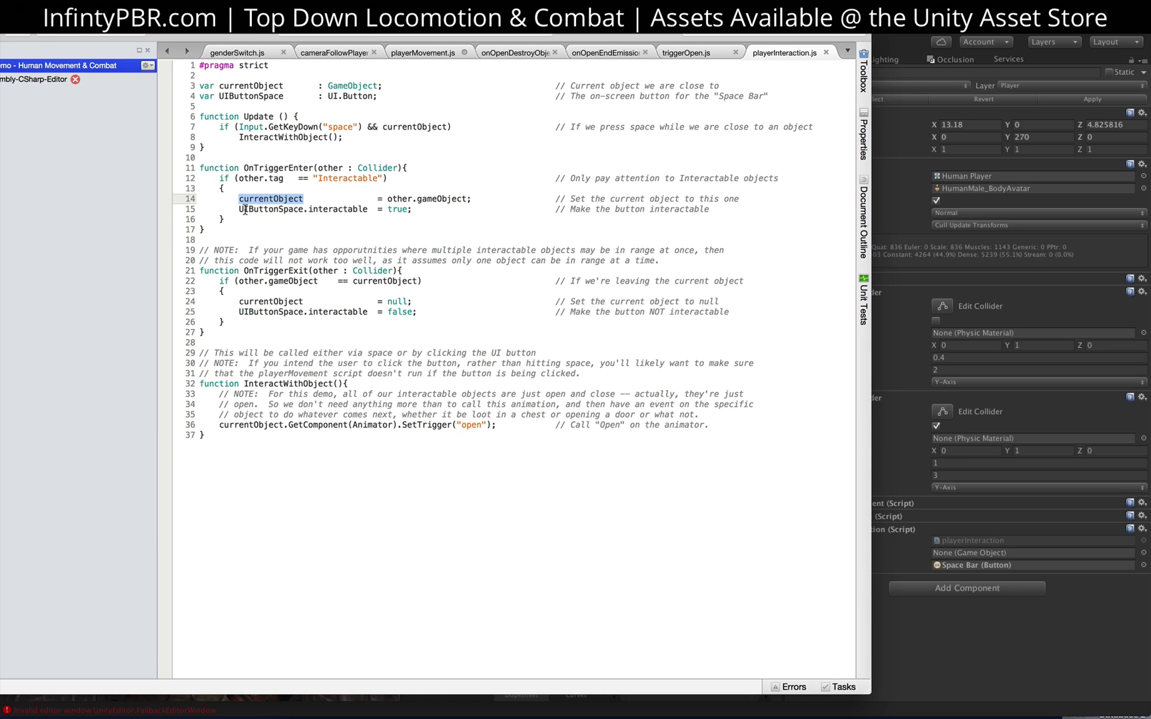
drag(238, 209, 304, 209)
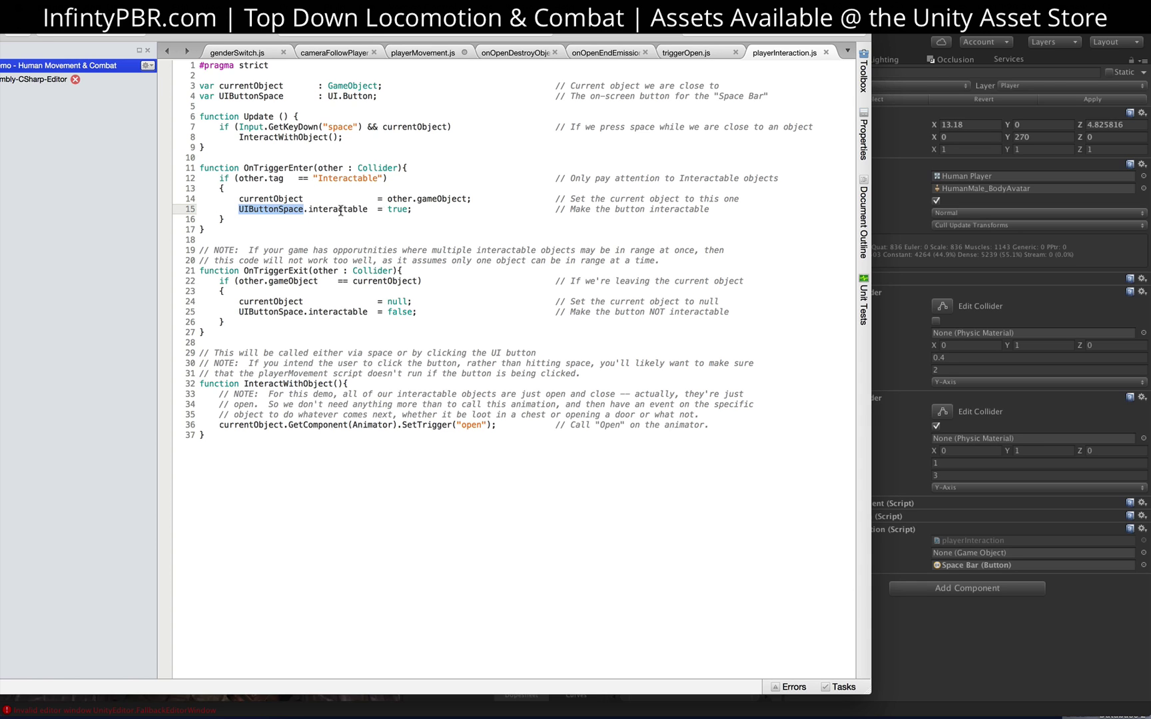
shift+click(414, 209)
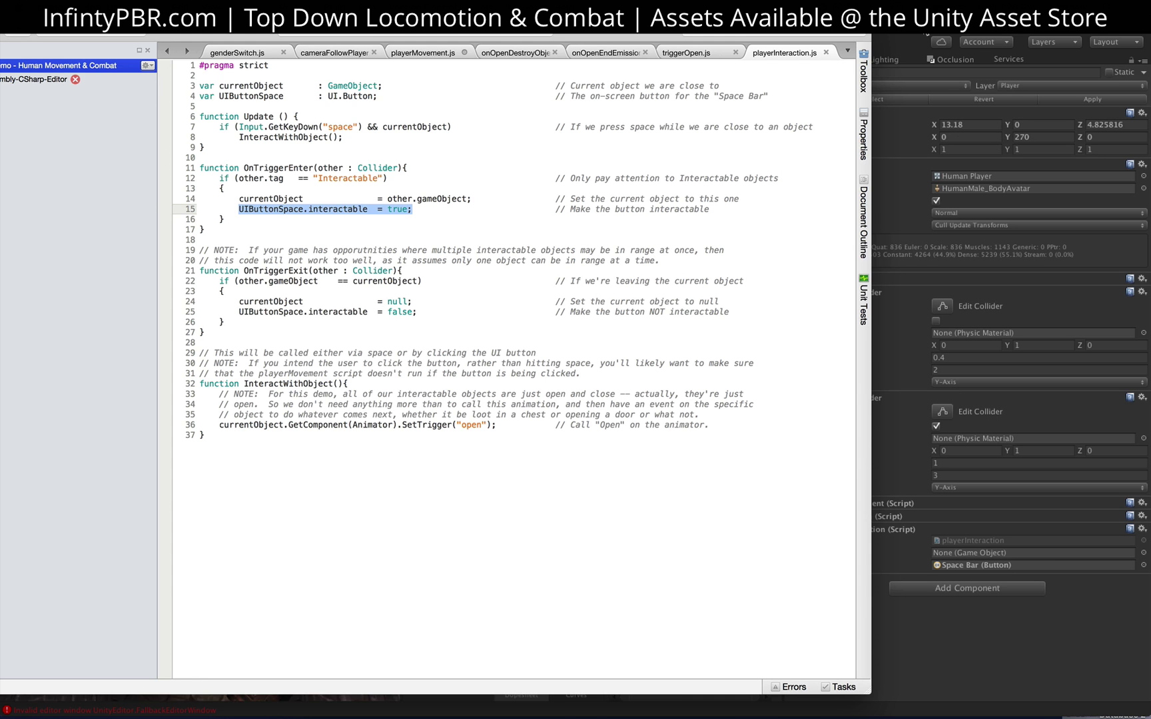
key(super+Tab)
Turn the Interactable option of the Canvas's Space Bar button on and back off
click(421, 283)
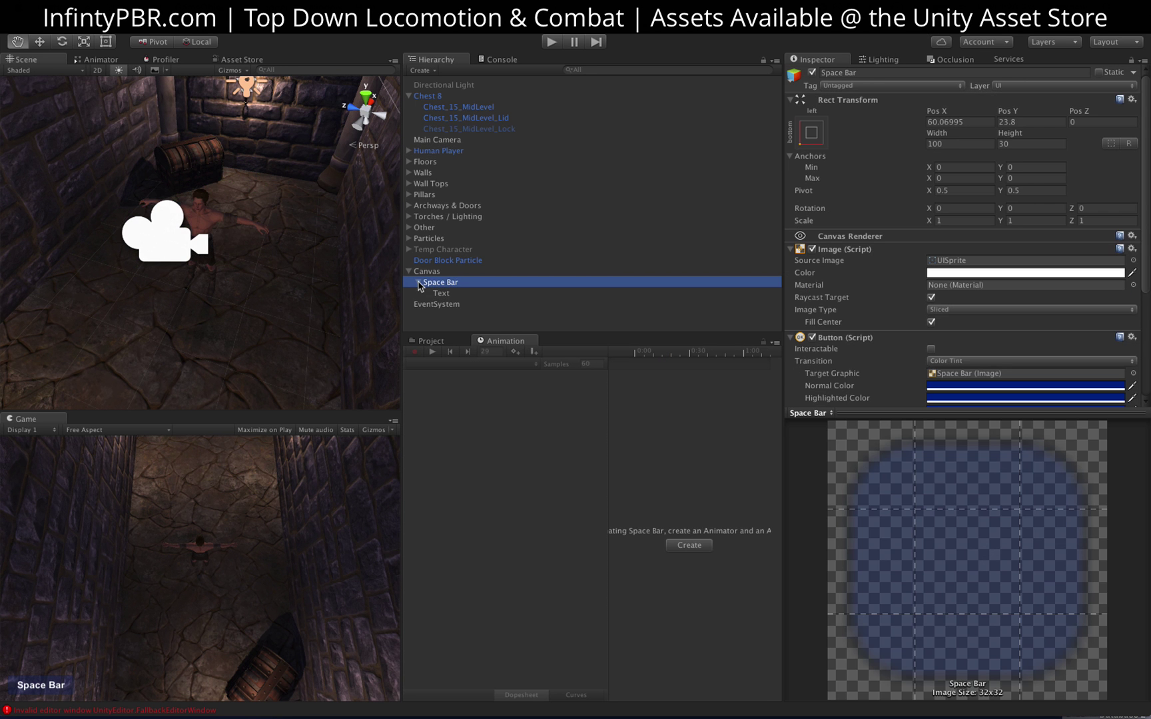
click(420, 284)
scroll(938, 372, down, 5)
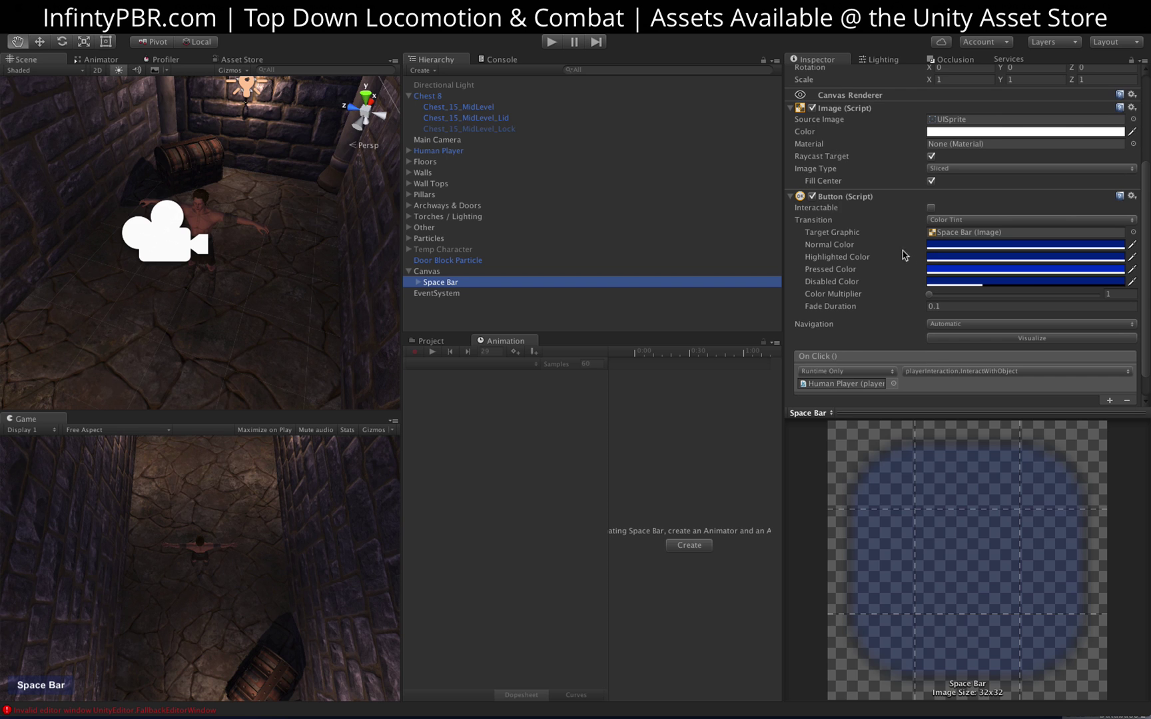
click(931, 208)
click(931, 208)
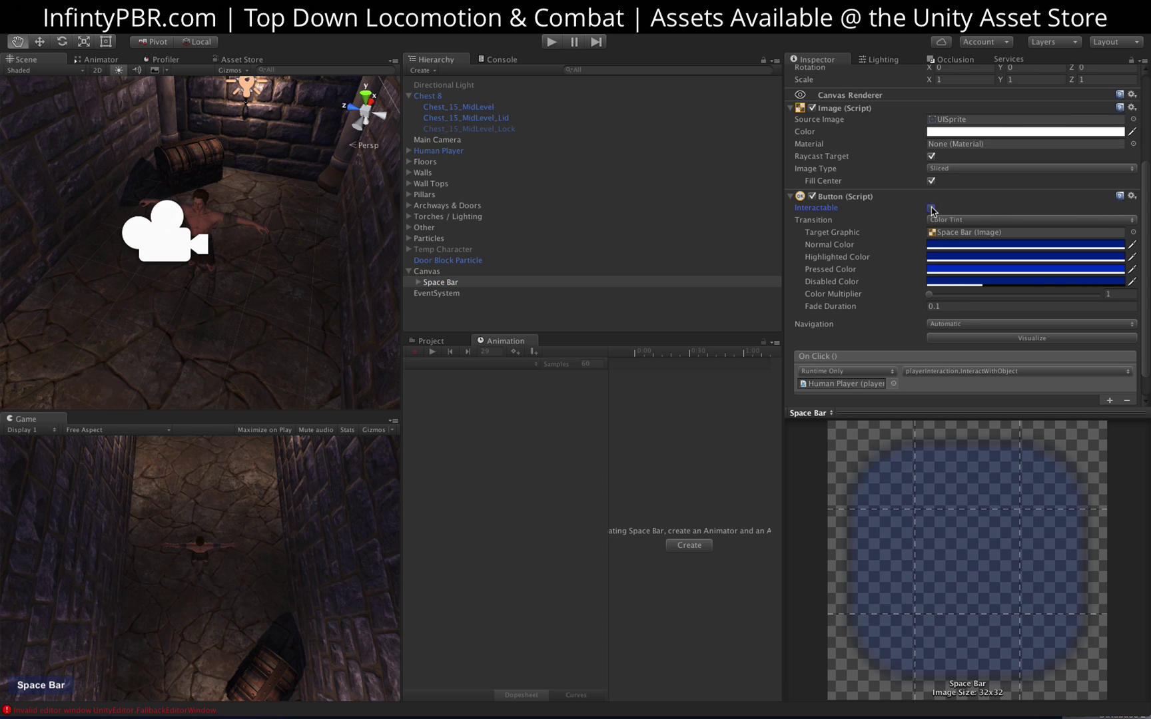
Select the Text object under the Space Bar button and open its fadeTextInteractable script in the code editor
click(419, 282)
click(440, 281)
click(456, 293)
scroll(870, 303, down, 2)
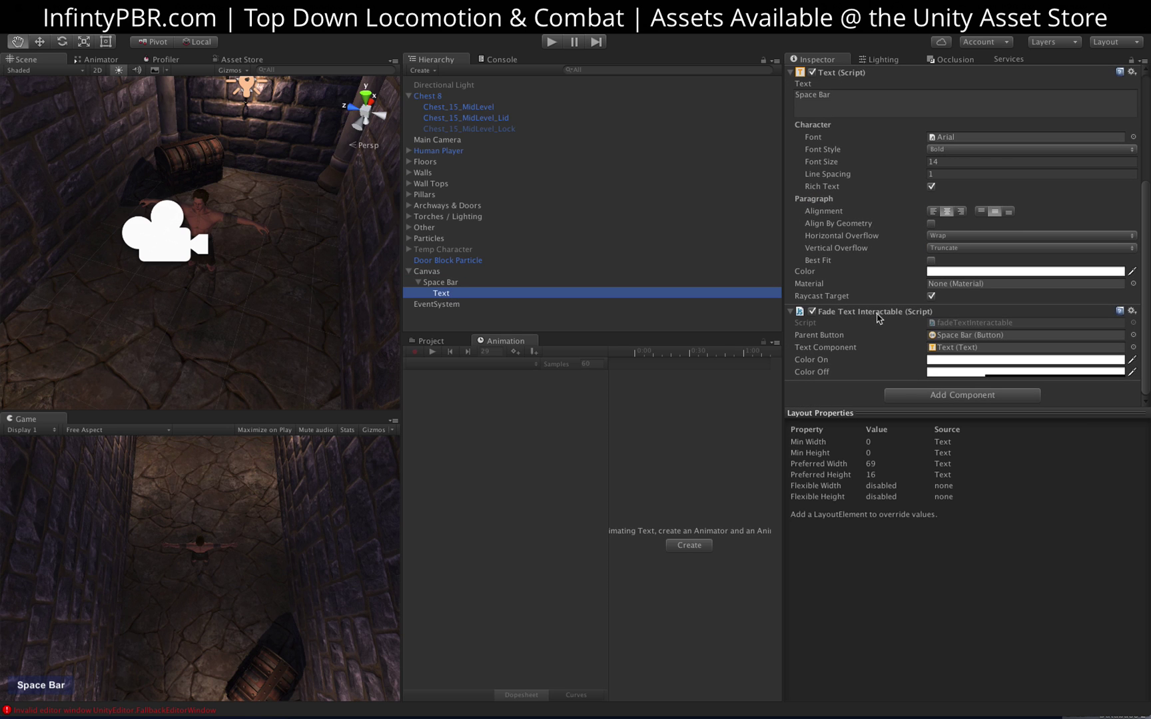
double_click(953, 324)
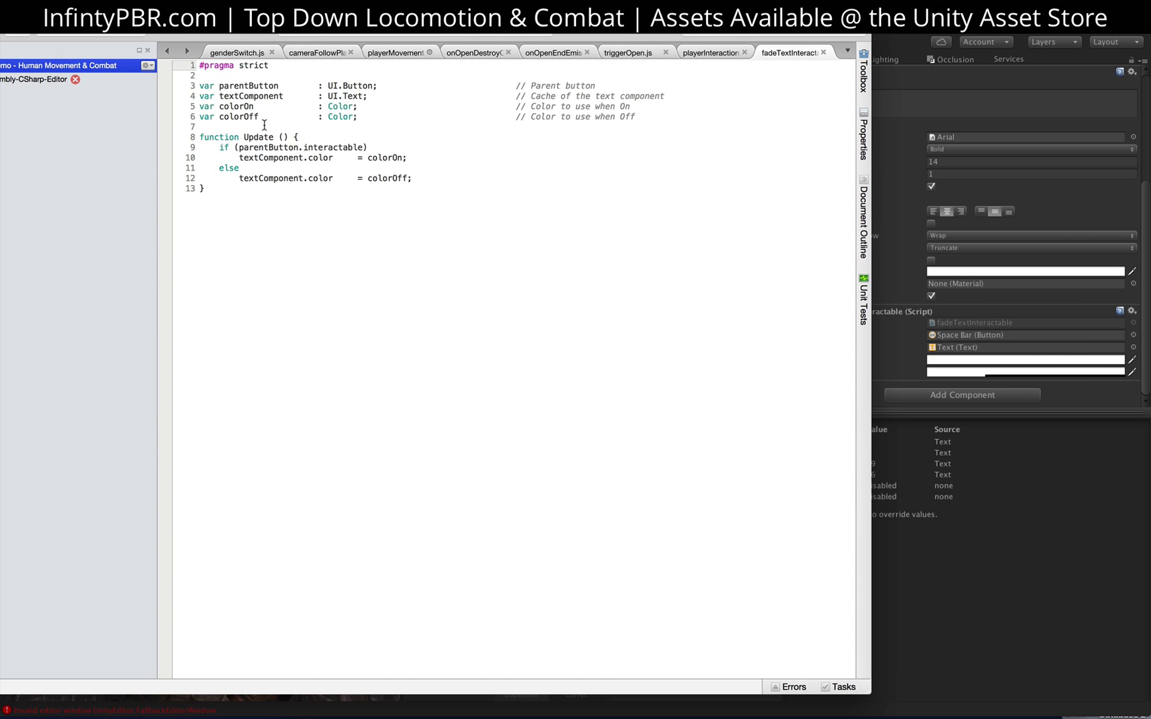
Examine how fadeTextInteractable's Update function switches the text between colorOn and colorOff, and return to Unity
click(265, 126)
drag(242, 147, 366, 150)
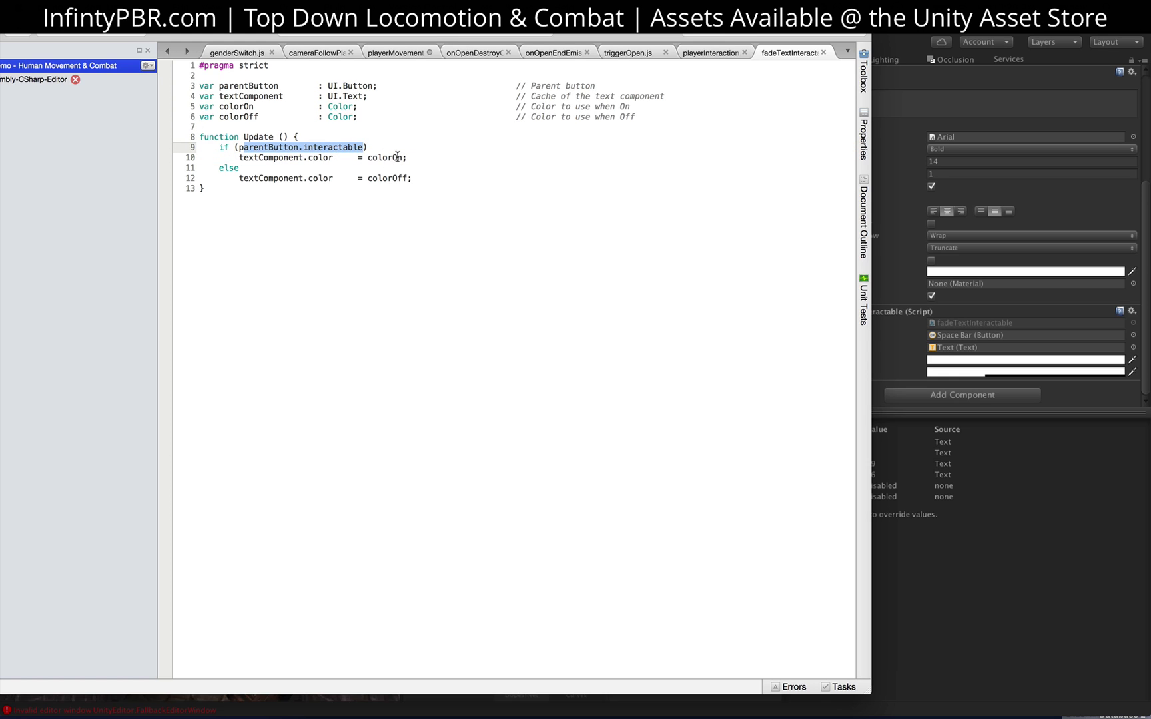
double_click(397, 157)
mouse_move(239, 158)
mouse_down()
mouse_move(405, 157)
mouse_move(426, 180)
mouse_move(238, 180)
mouse_up()
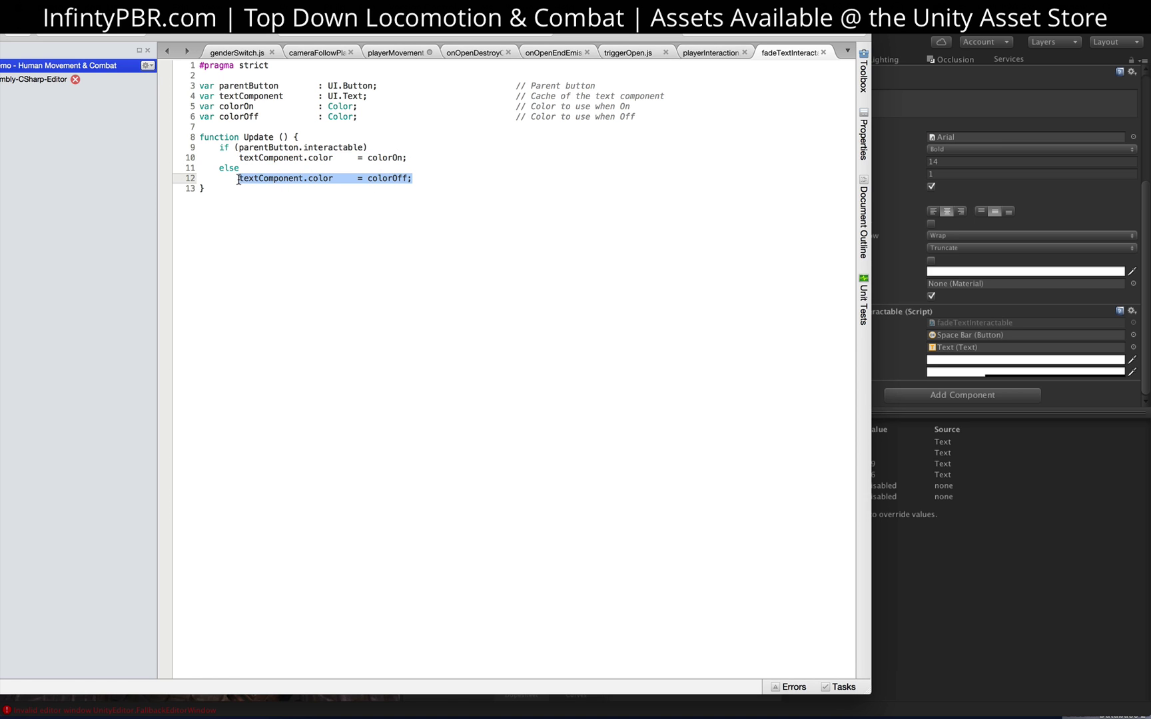
key(super+Tab)
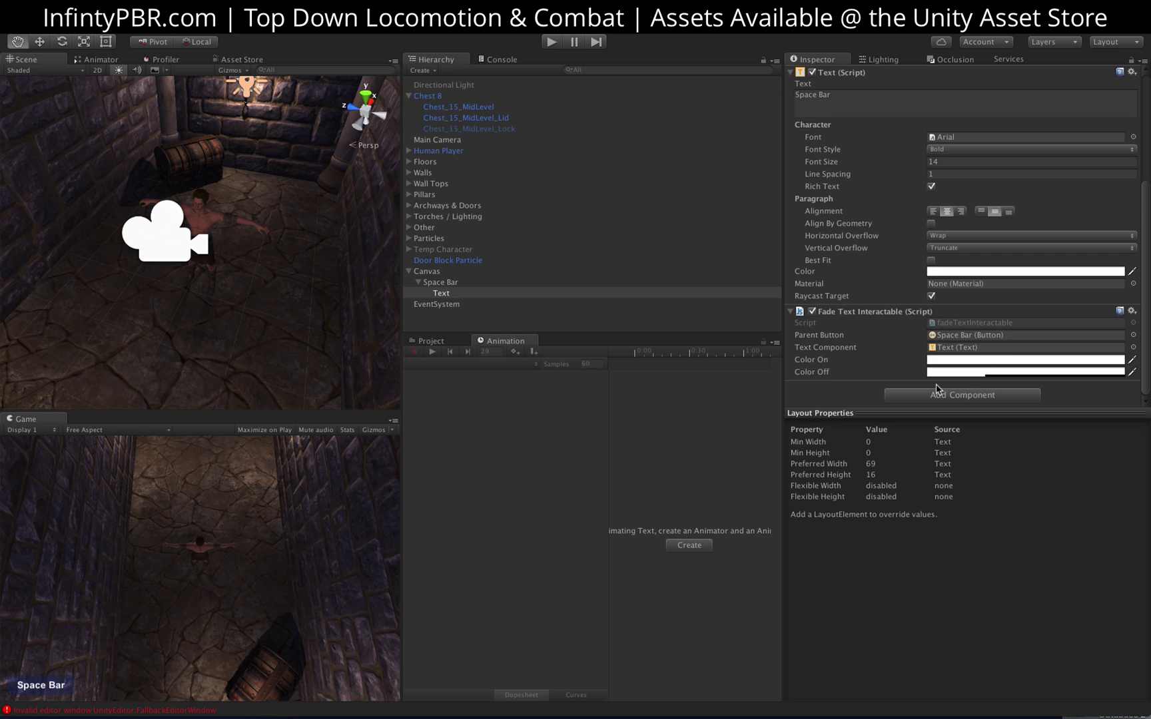
Try out alpha changes on the Text object's Color On and text Color, leaving both colors fully opaque white
click(990, 359)
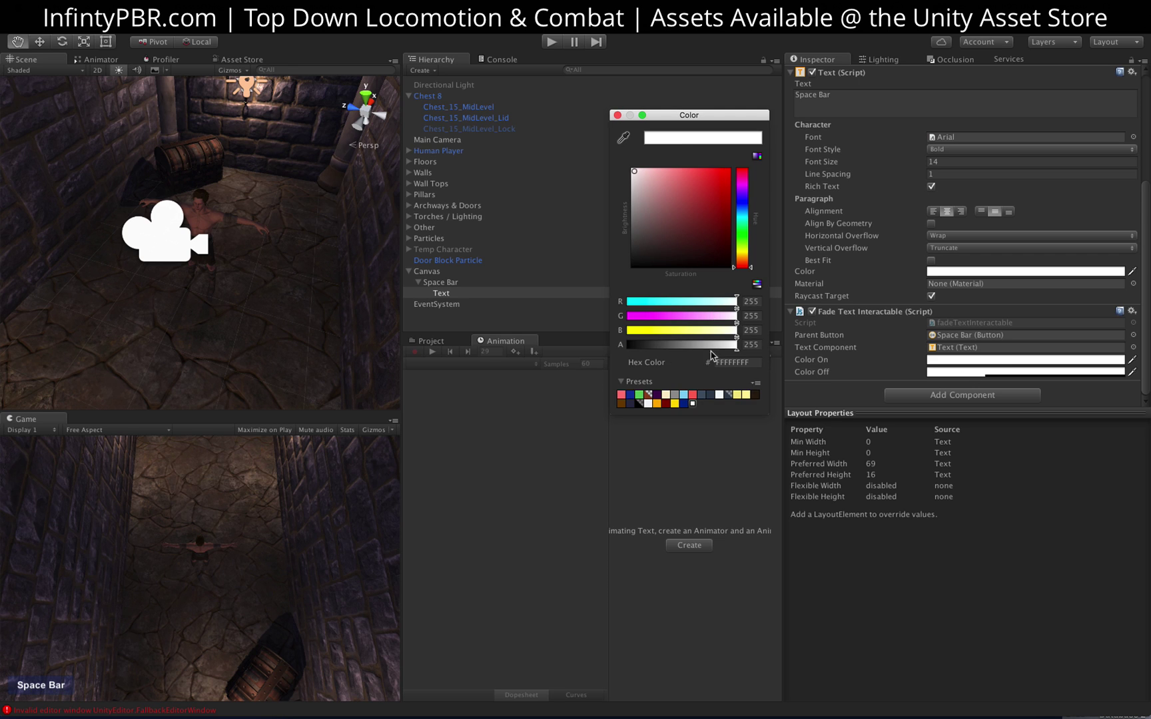
drag(666, 351, 786, 351)
click(617, 115)
click(936, 272)
drag(668, 346, 658, 347)
click(617, 114)
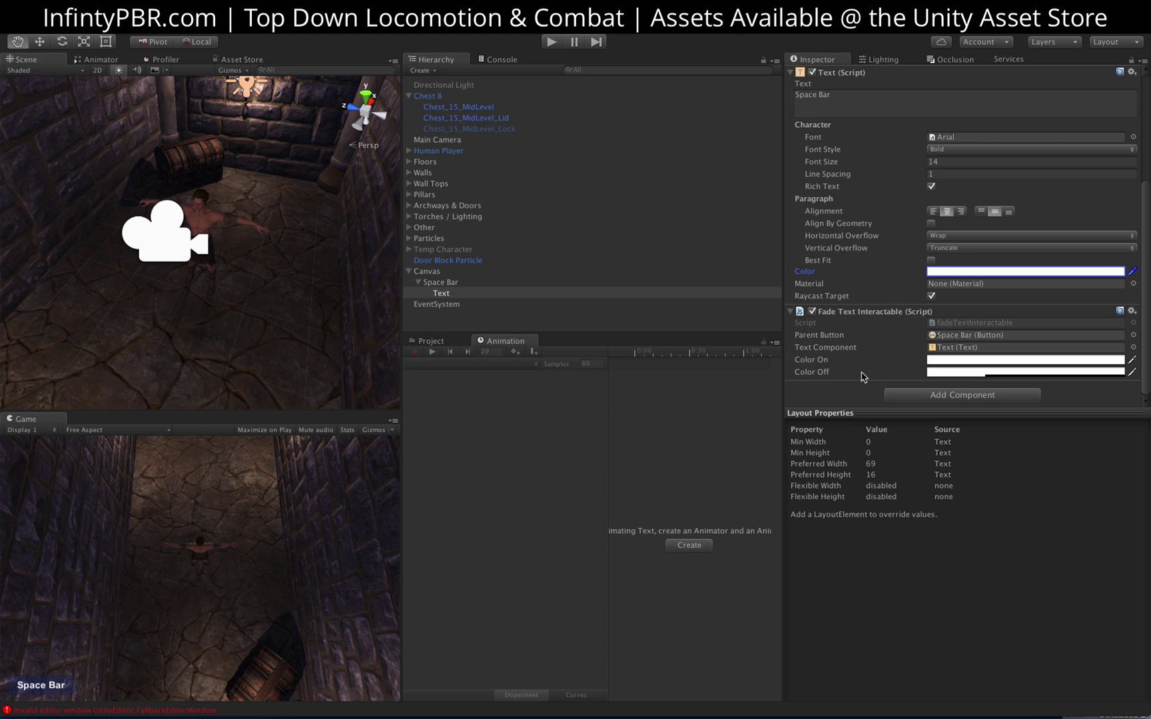
Collapse the Space Bar object, reselect the Human Player and bring its playerInteraction script back up in the code editor
click(417, 282)
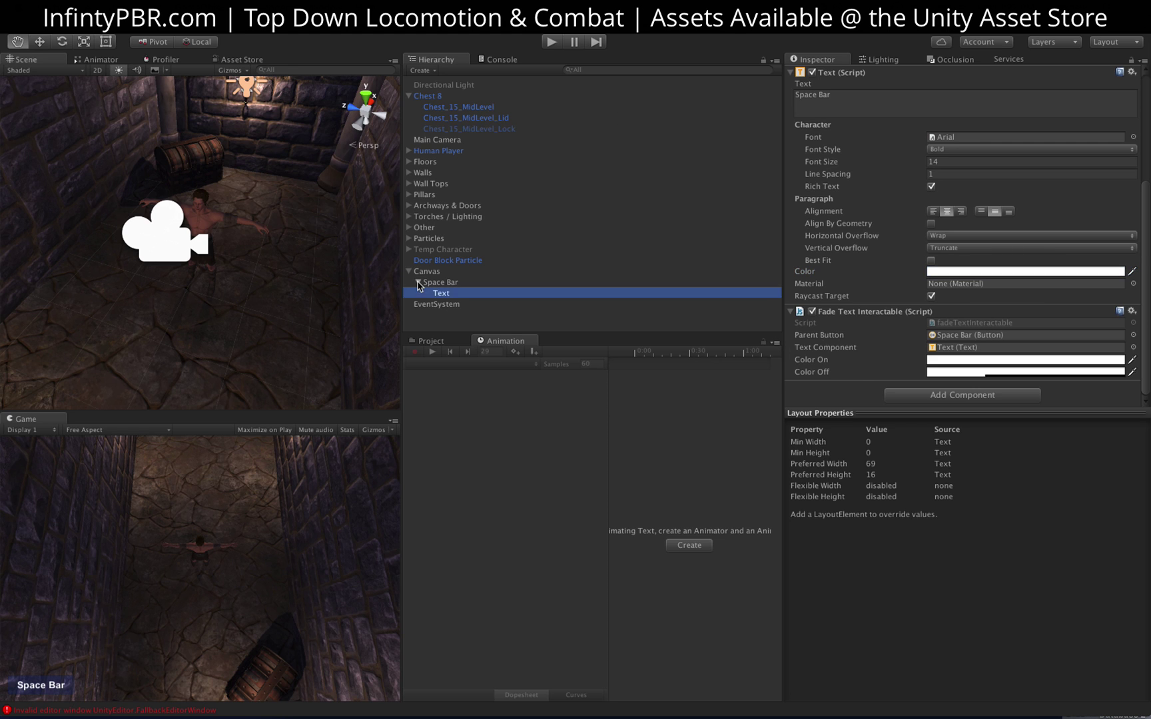
click(453, 151)
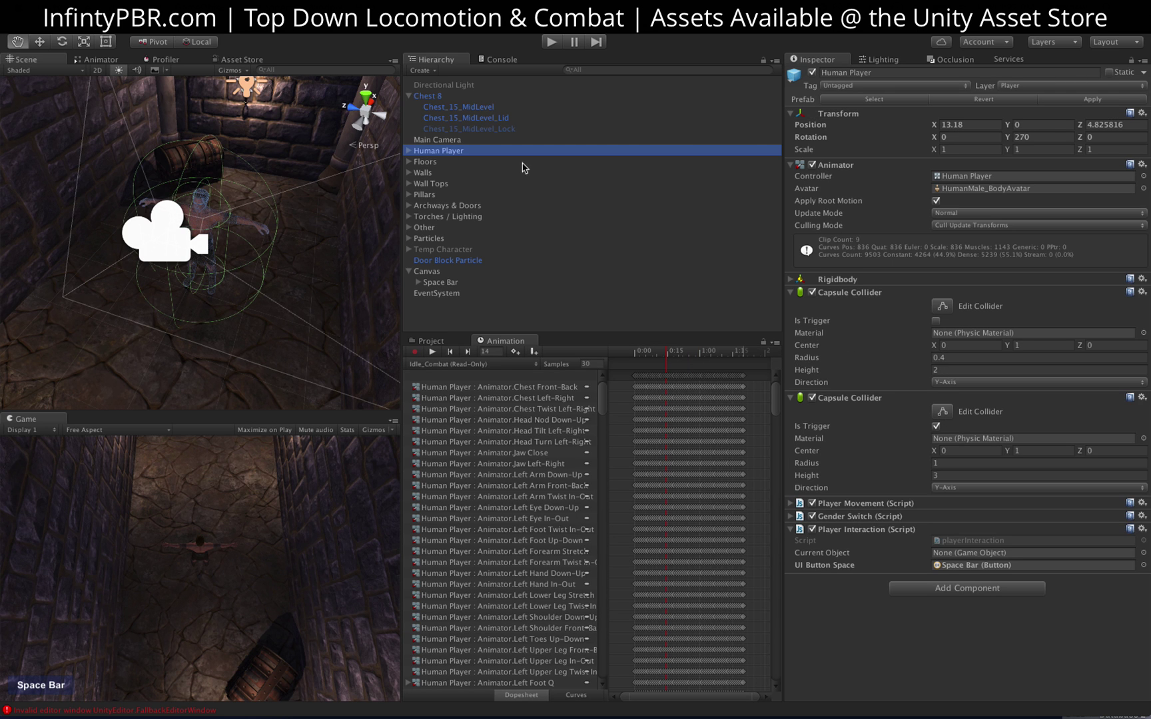
click(431, 341)
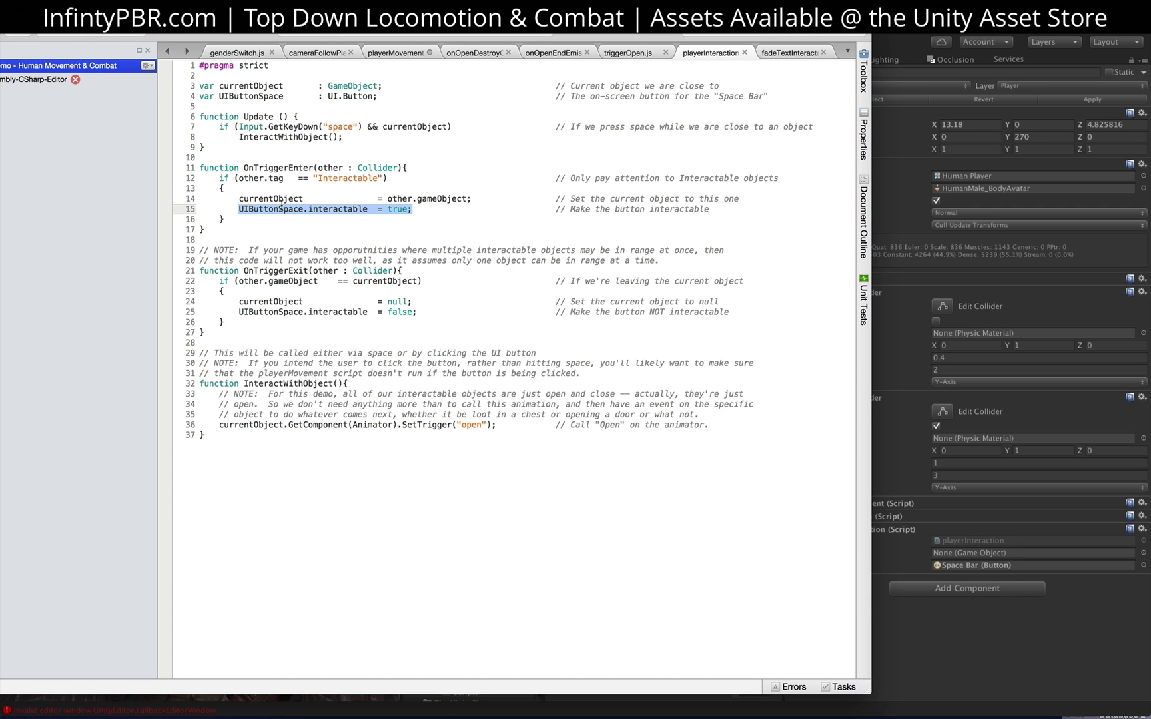
Examine how playerInteraction's Update calls InteractWithObject and how that function sets the "open" animator trigger, and return to Unity
drag(242, 384, 341, 383)
drag(216, 127, 366, 136)
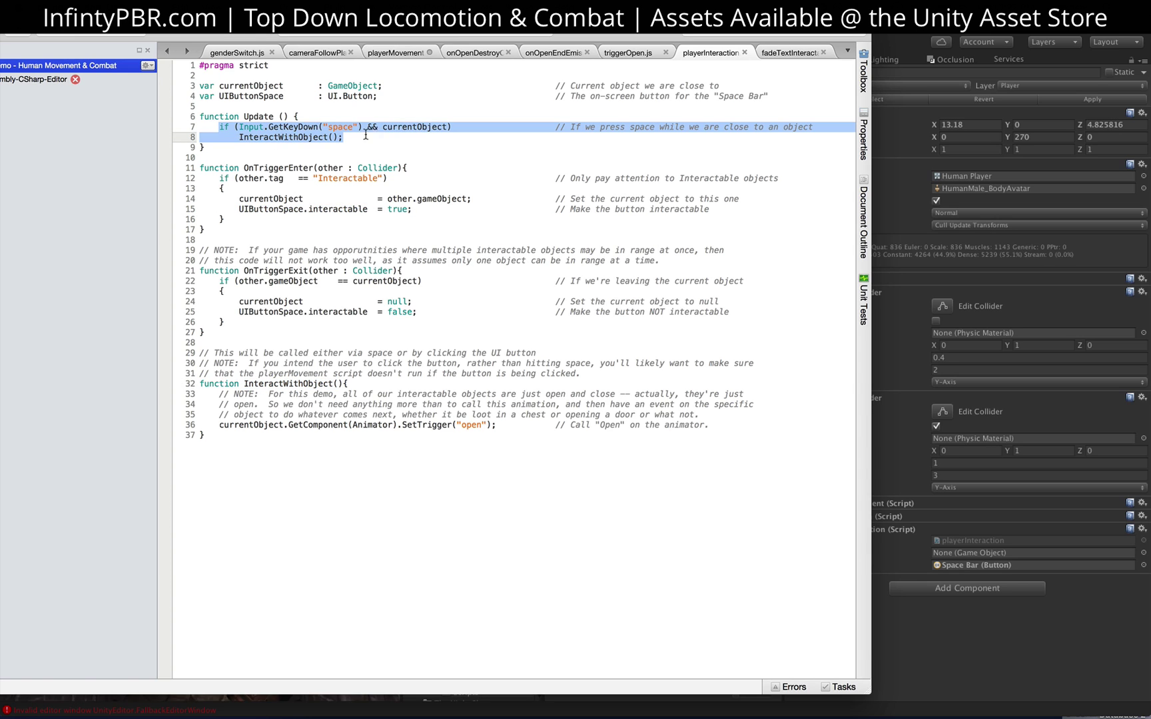
right_click(241, 383)
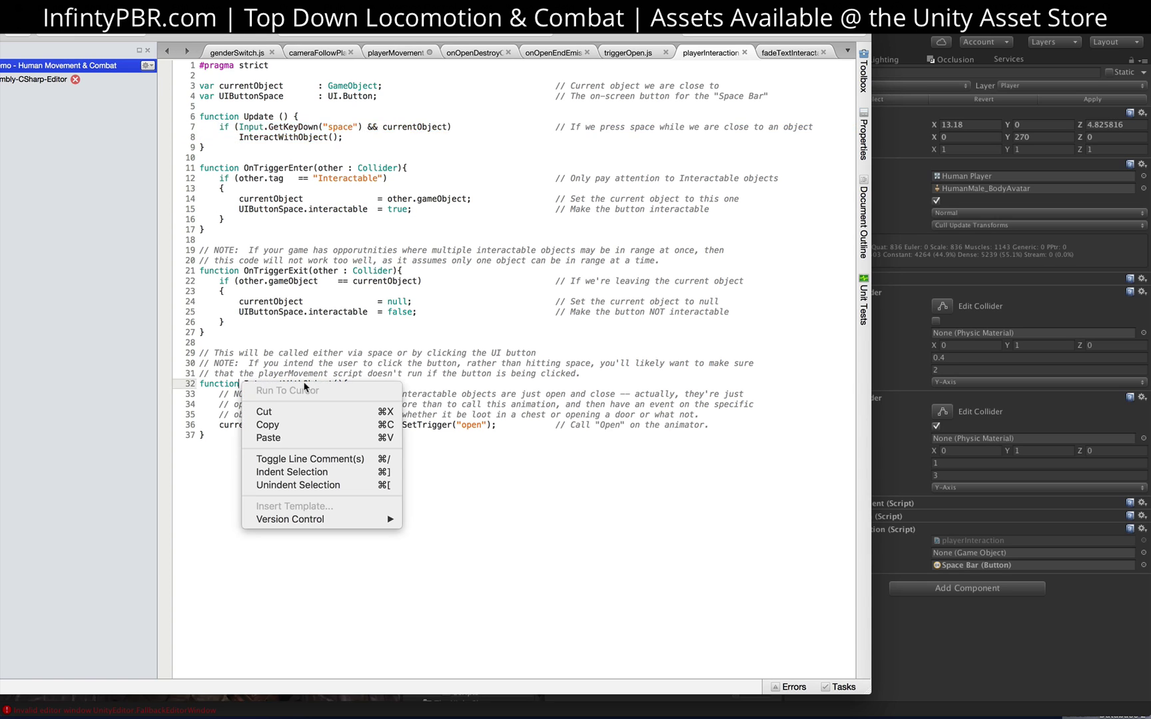
drag(347, 384, 241, 386)
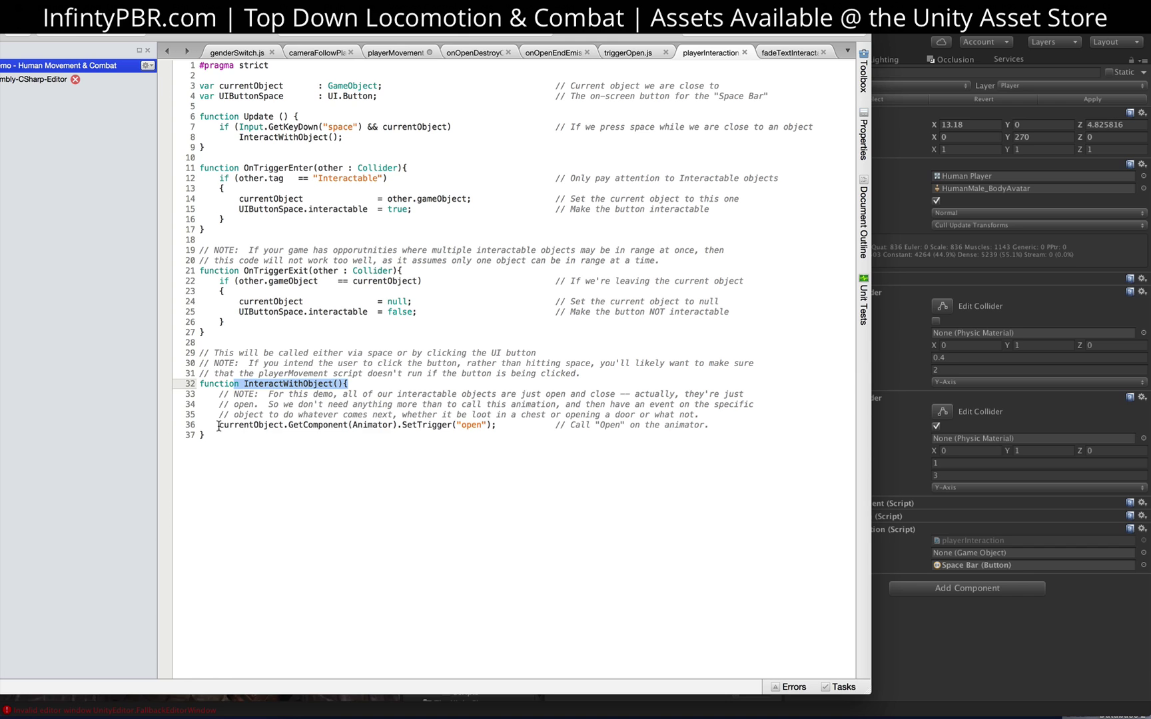
drag(218, 426, 498, 426)
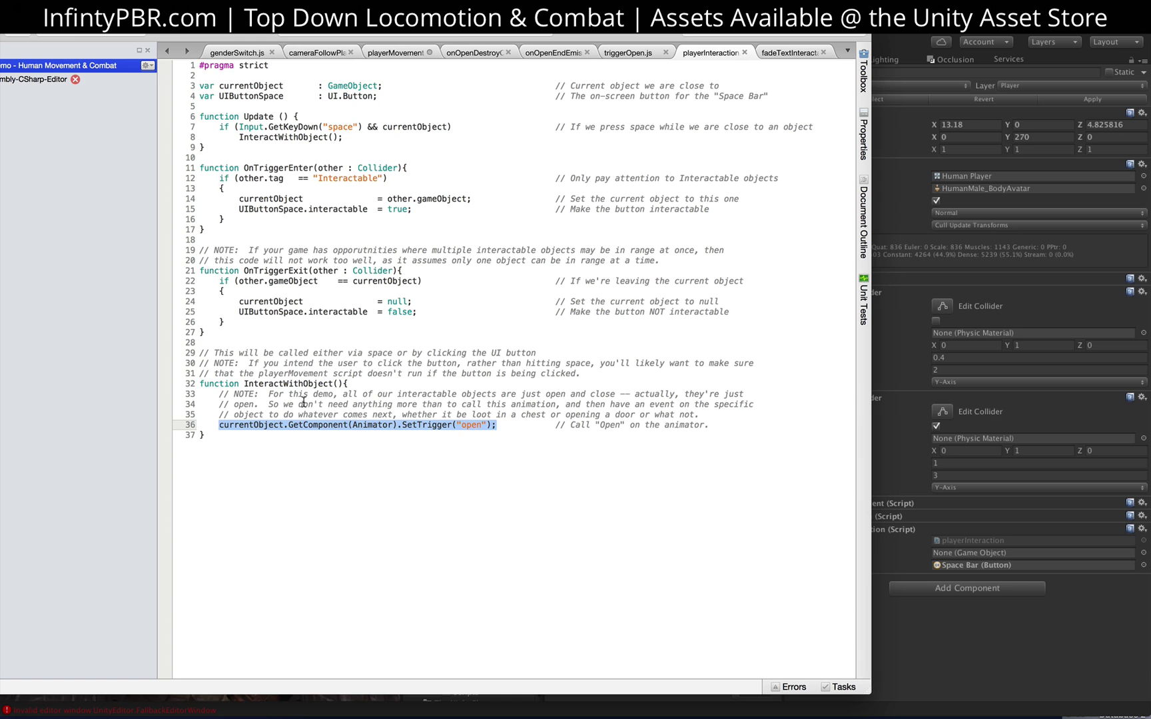
drag(733, 414, 218, 394)
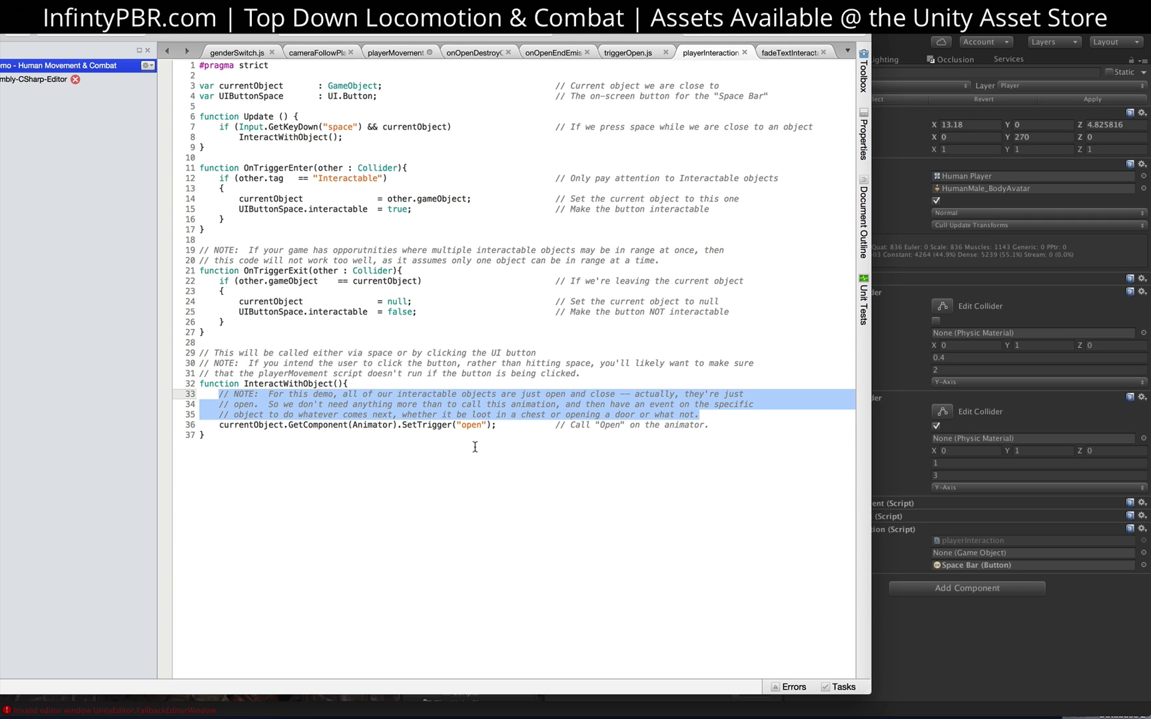
drag(499, 426, 218, 424)
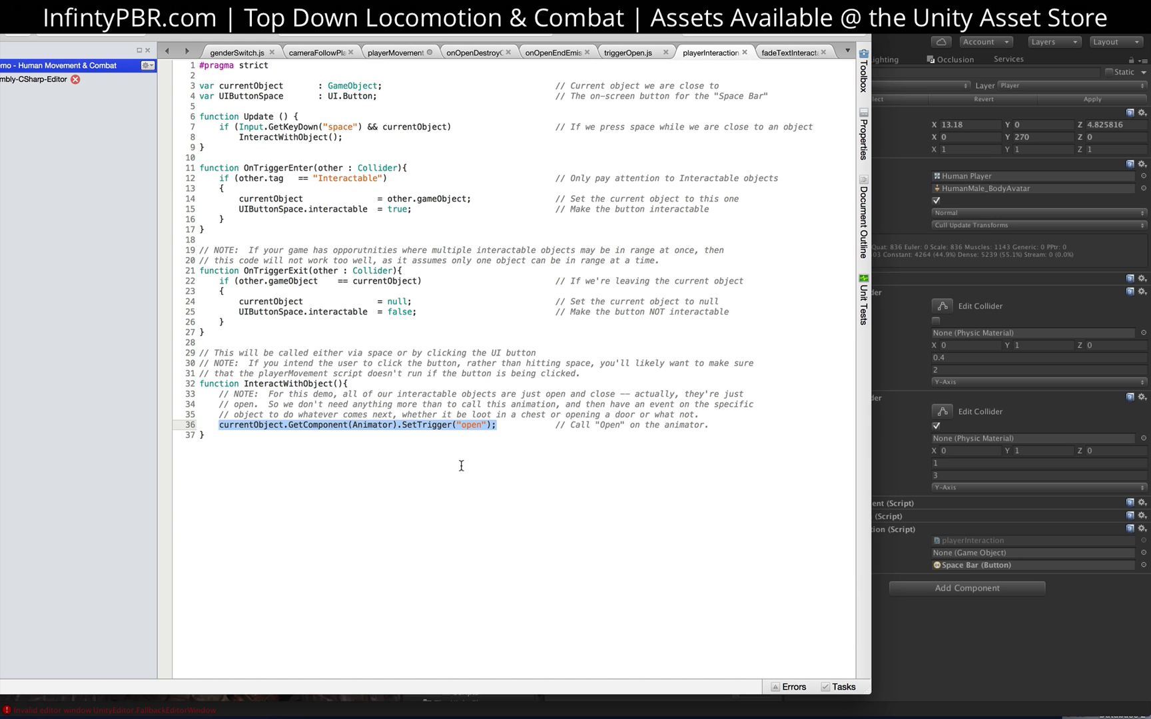
click(921, 37)
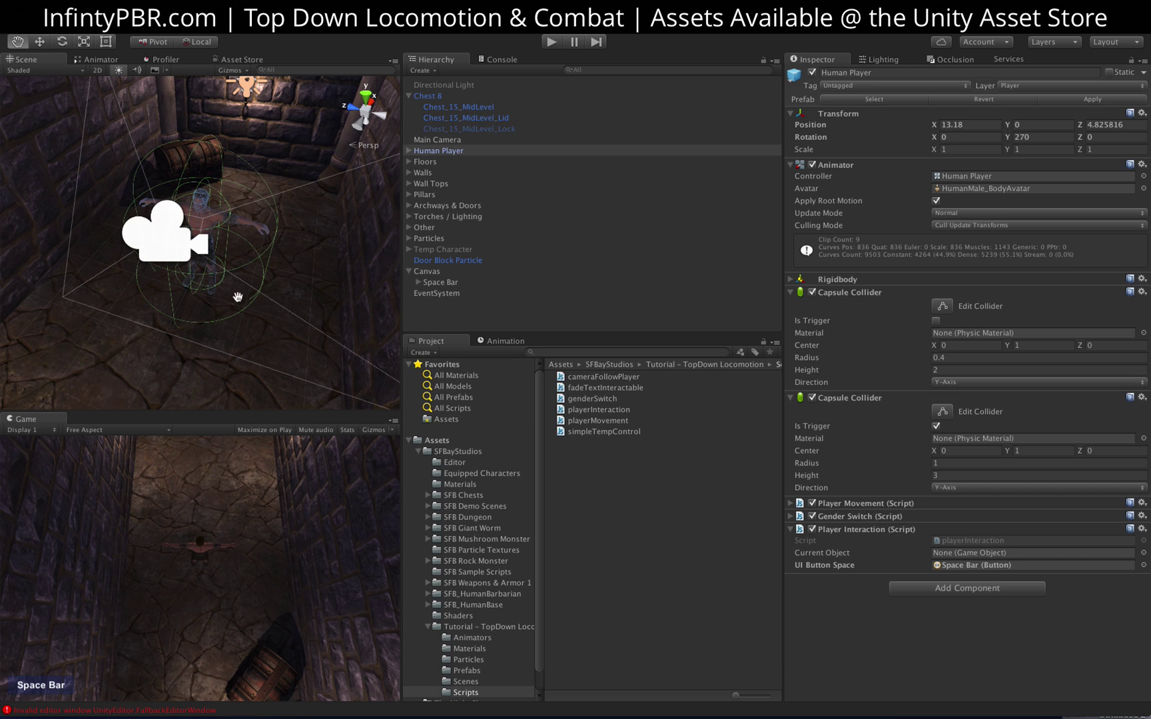